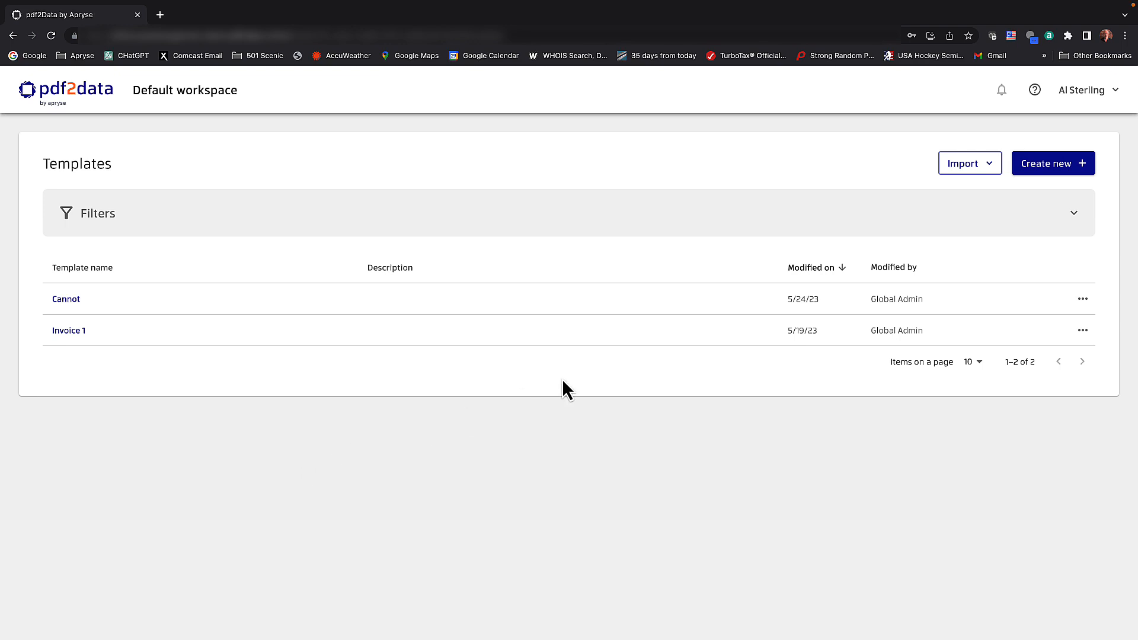
Create a new template named "Invoice Template" from the file Sample-Reference-Invoice.pdf in Downloads.
{"action": "left_click", "coordinate": [1033, 166]}
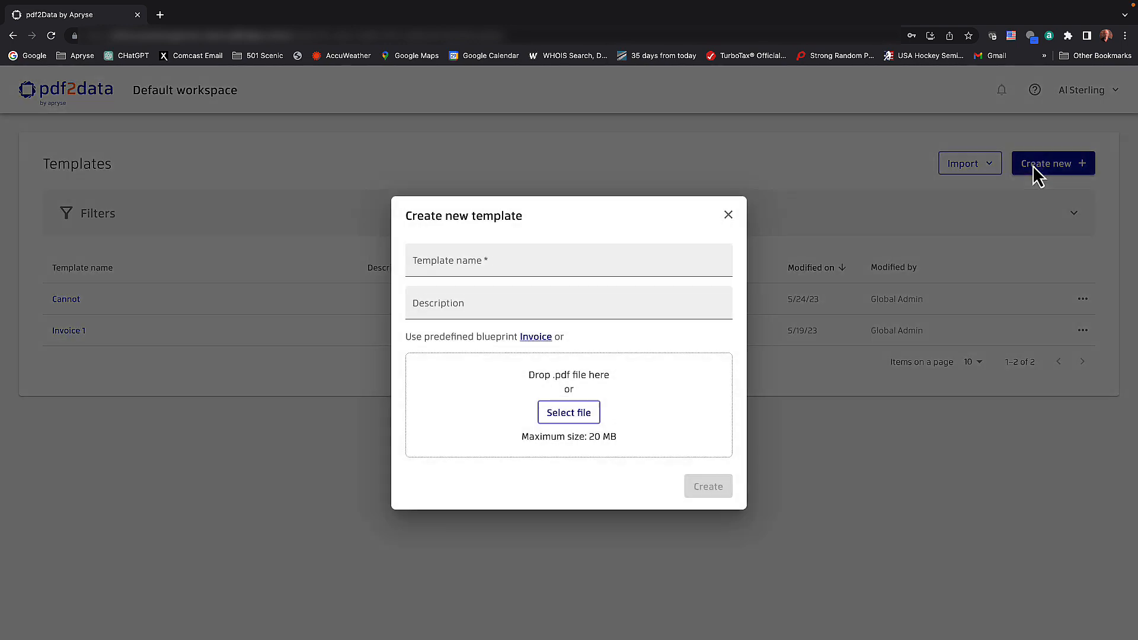
{"action": "left_click", "coordinate": [436, 263]}
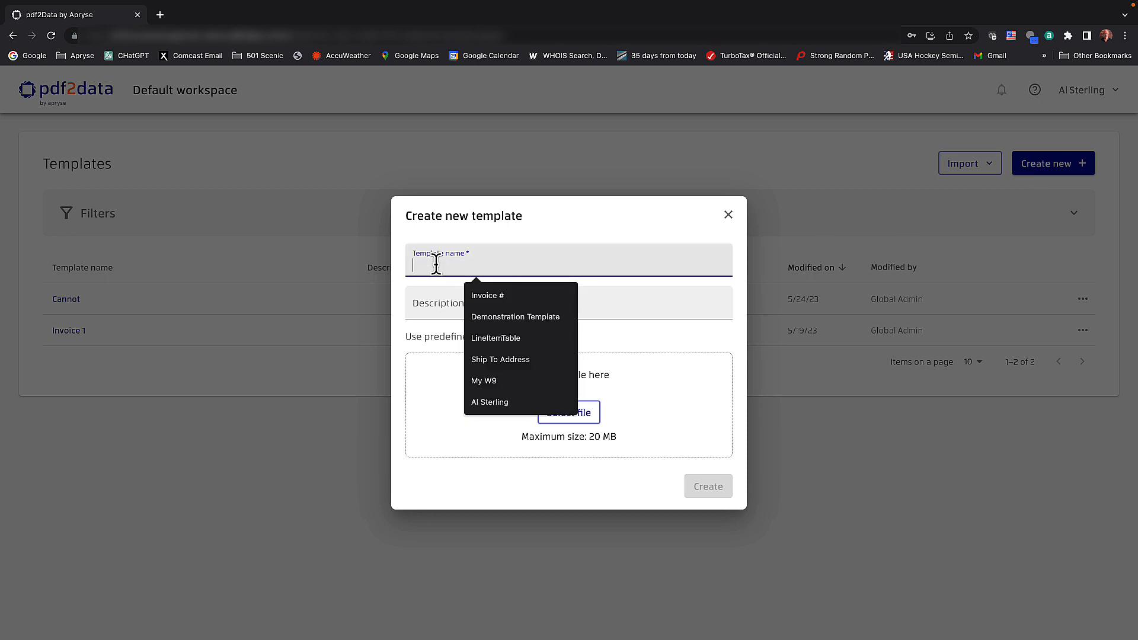
{"action": "type", "text": "Invoice T"}
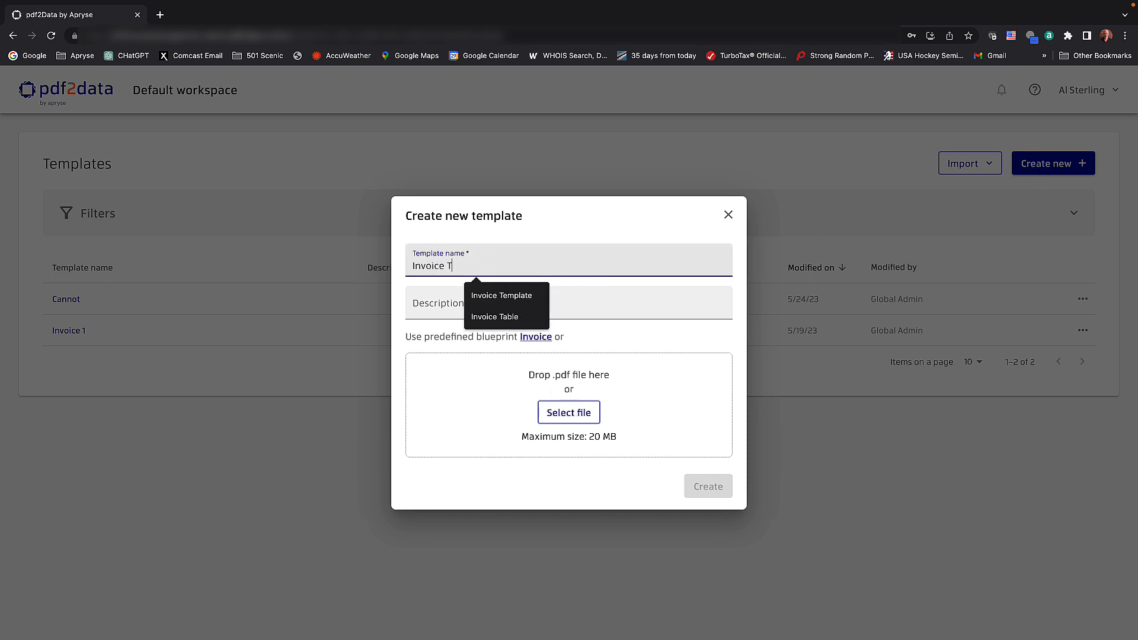
{"action": "type", "text": "emplat"}
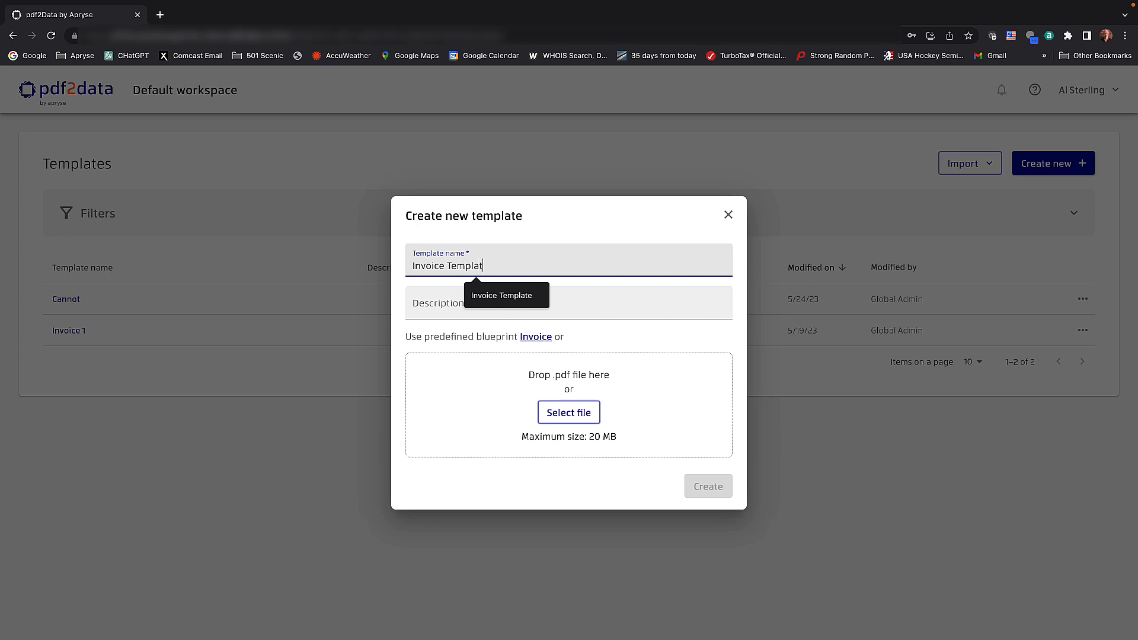
{"action": "type", "text": "e"}
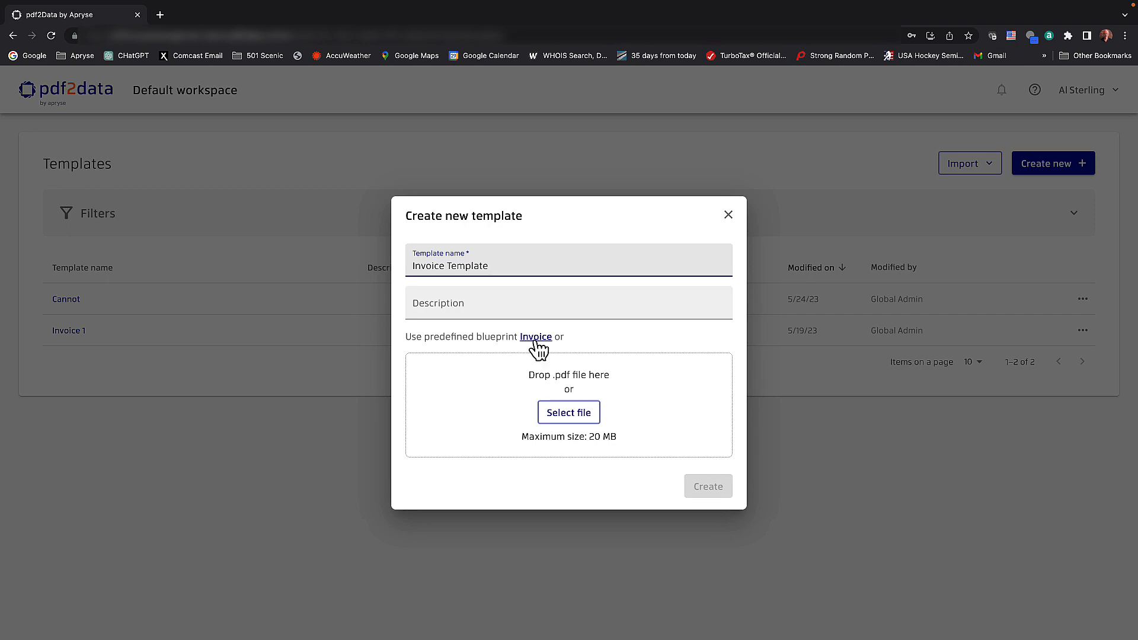
{"action": "left_click", "coordinate": [573, 417]}
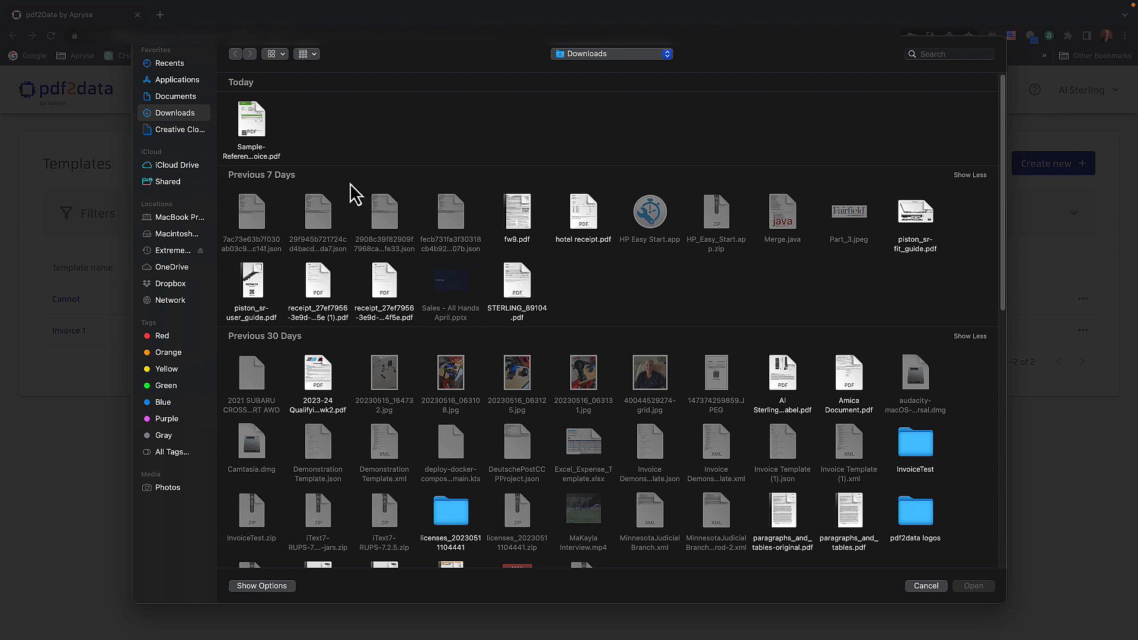
{"action": "left_click", "coordinate": [256, 124]}
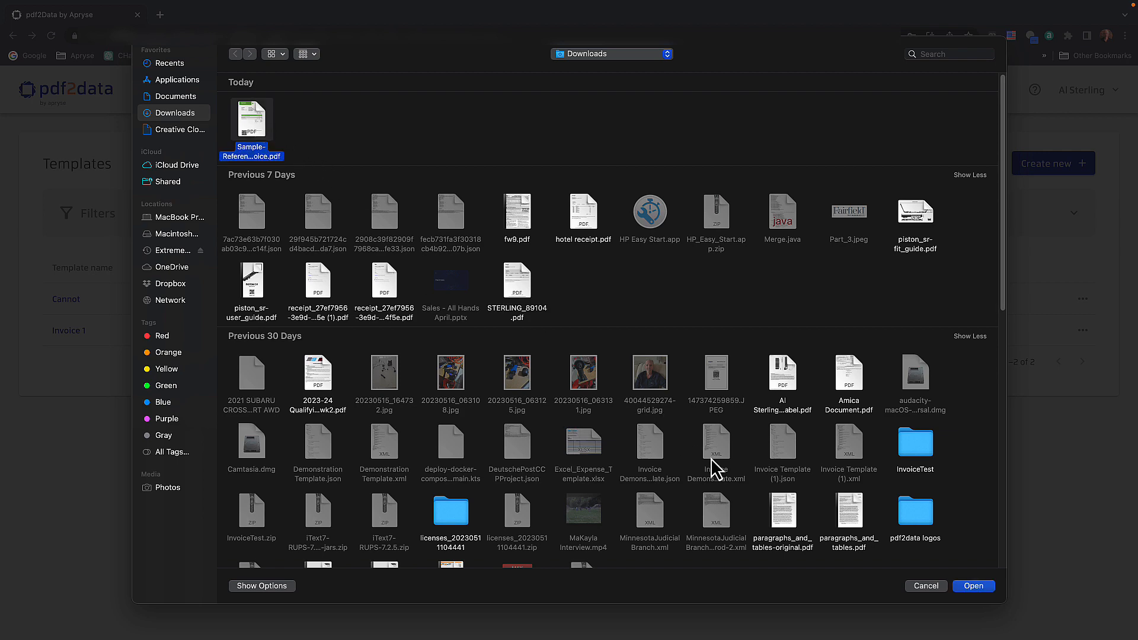
{"action": "left_click", "coordinate": [967, 589]}
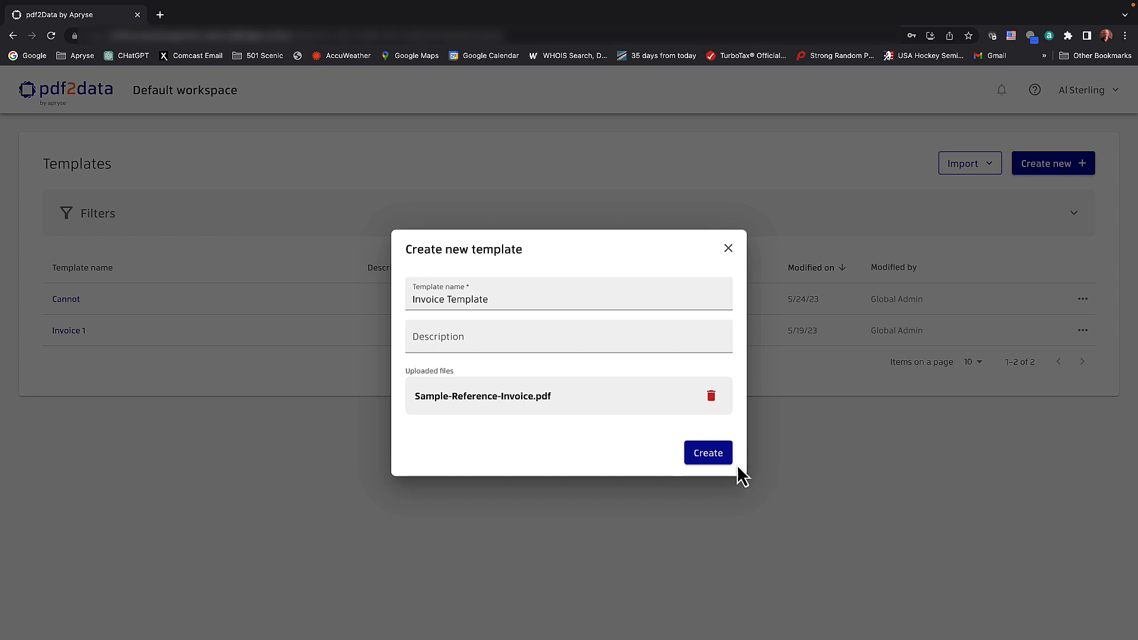
{"action": "left_click", "coordinate": [705, 457]}
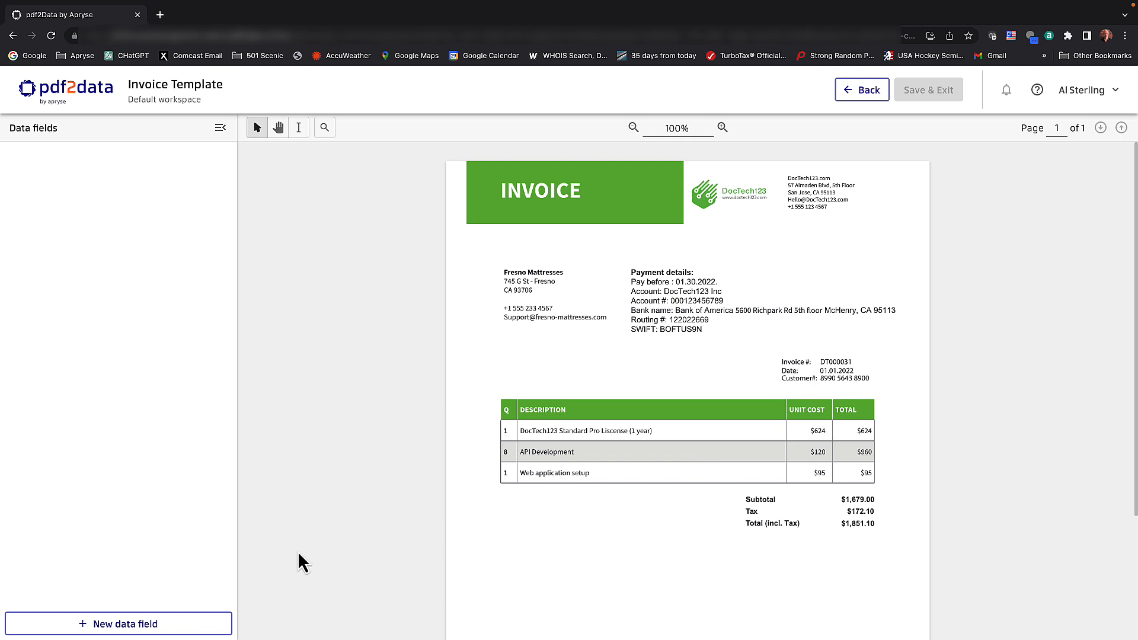
Draw a new data field about 47 by 14 around the invoice number value and name it "Invoice #".
{"action": "left_click", "coordinate": [108, 630]}
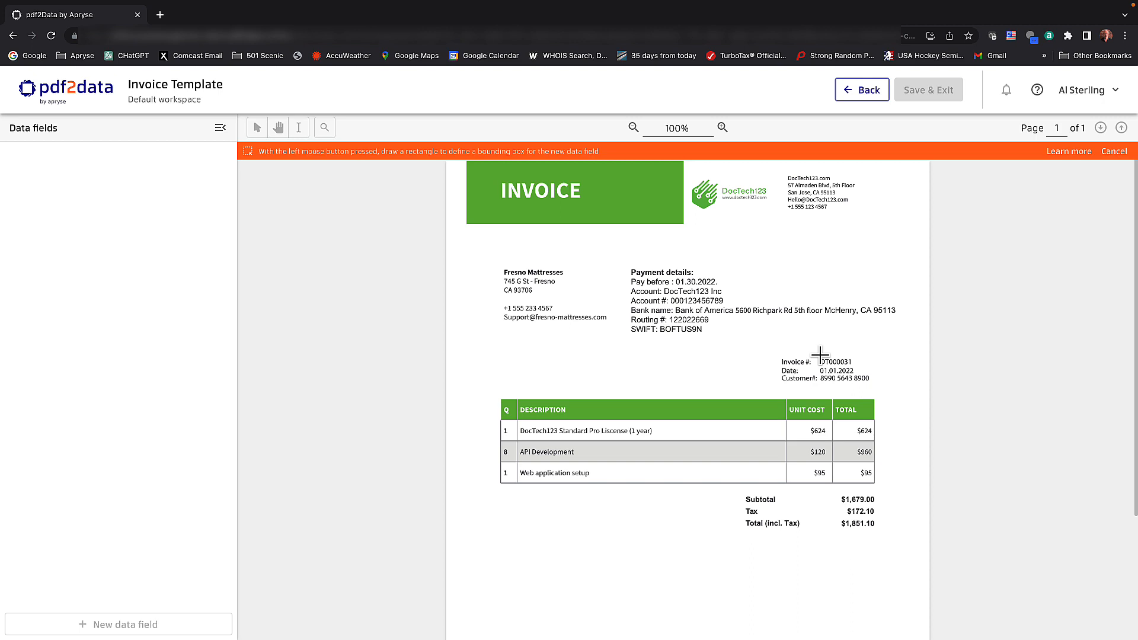
{"action": "left_click_drag", "start_coordinate": [819, 355], "coordinate": [856, 367]}
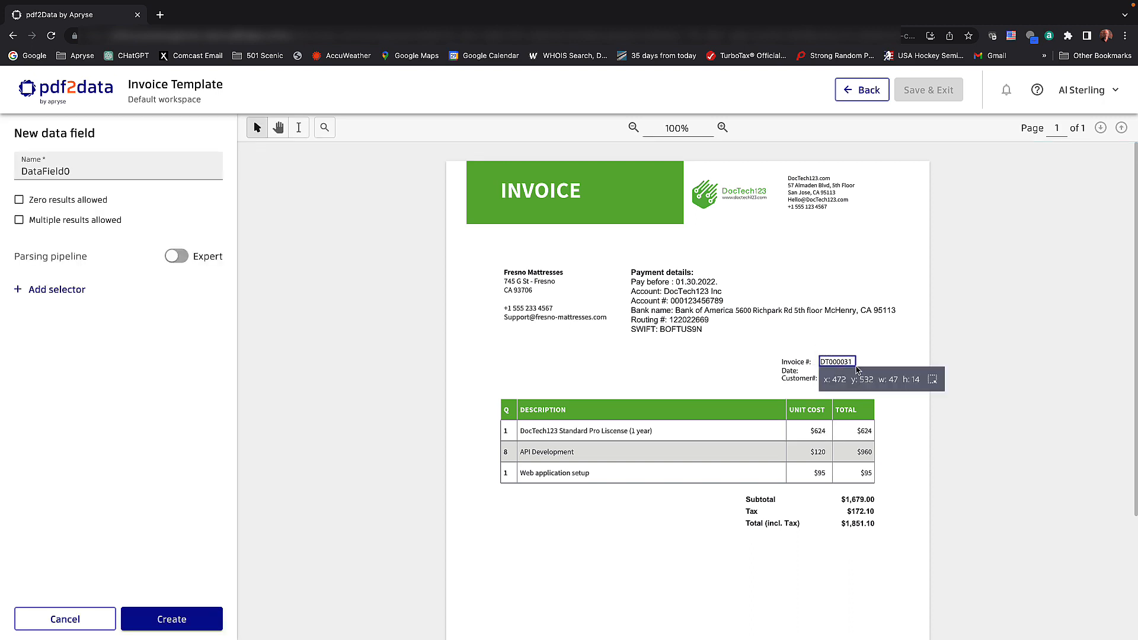
{"action": "double_click", "coordinate": [50, 172]}
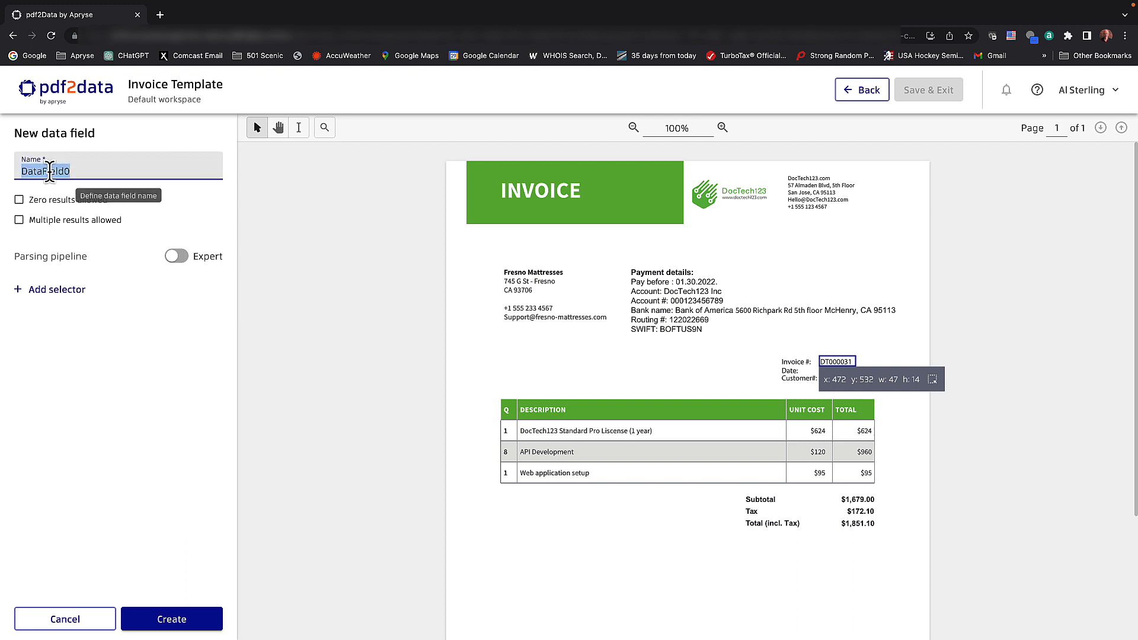
{"action": "type", "text": "Invoice #"}
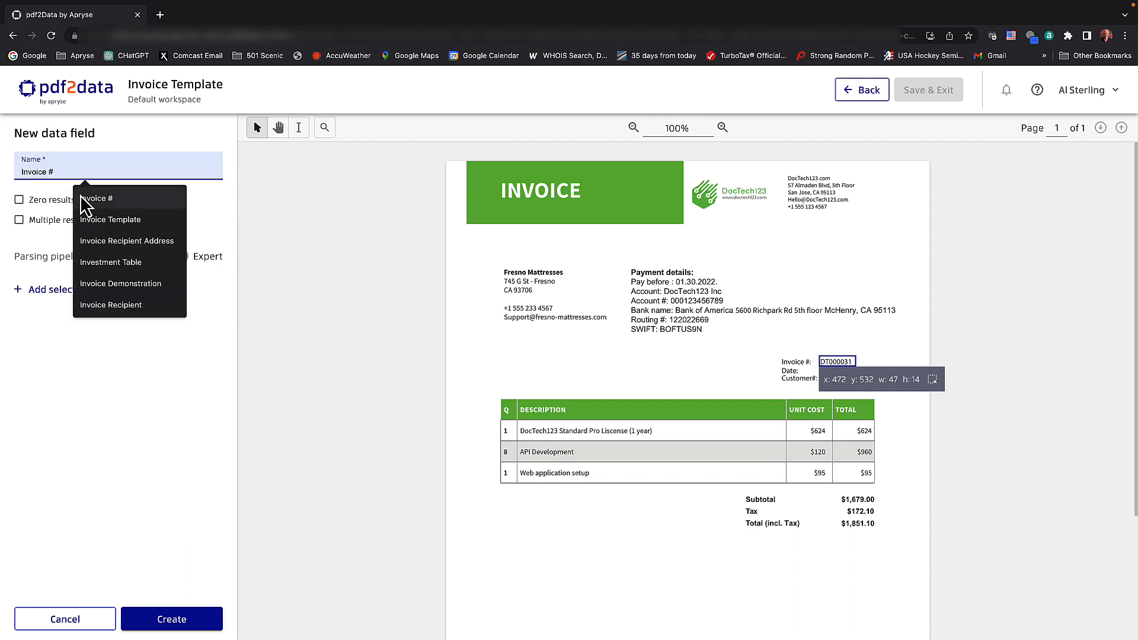
{"action": "left_click", "coordinate": [86, 199]}
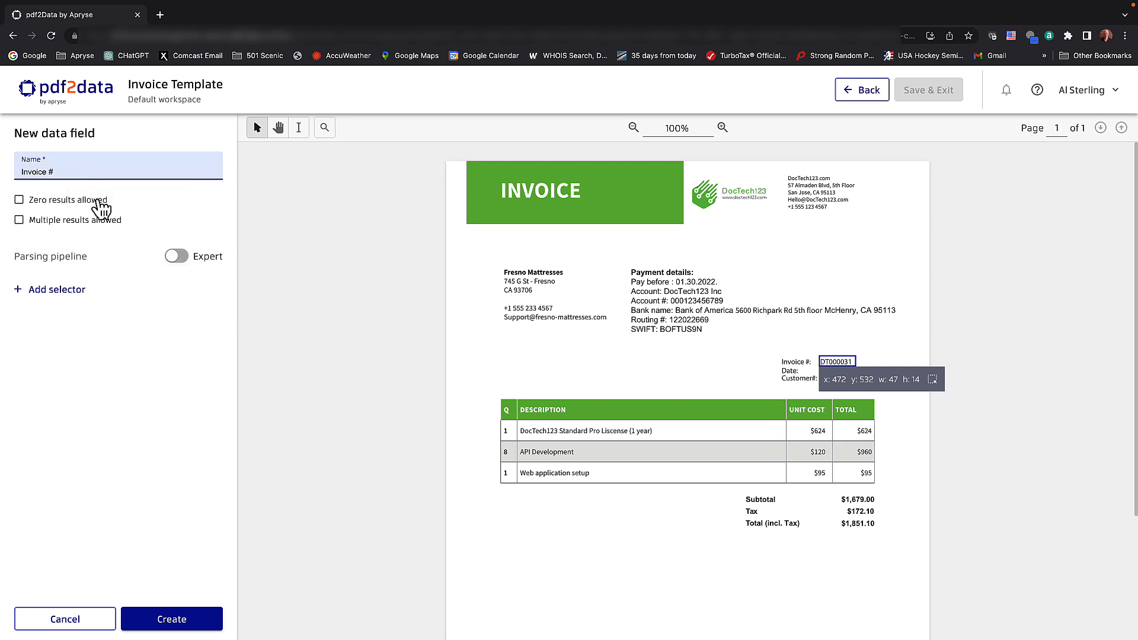
Add a Pattern finder selector with the prefix "Invoice #:" to the invoice number field, create the field and return to the field list.
{"action": "left_click", "coordinate": [66, 301]}
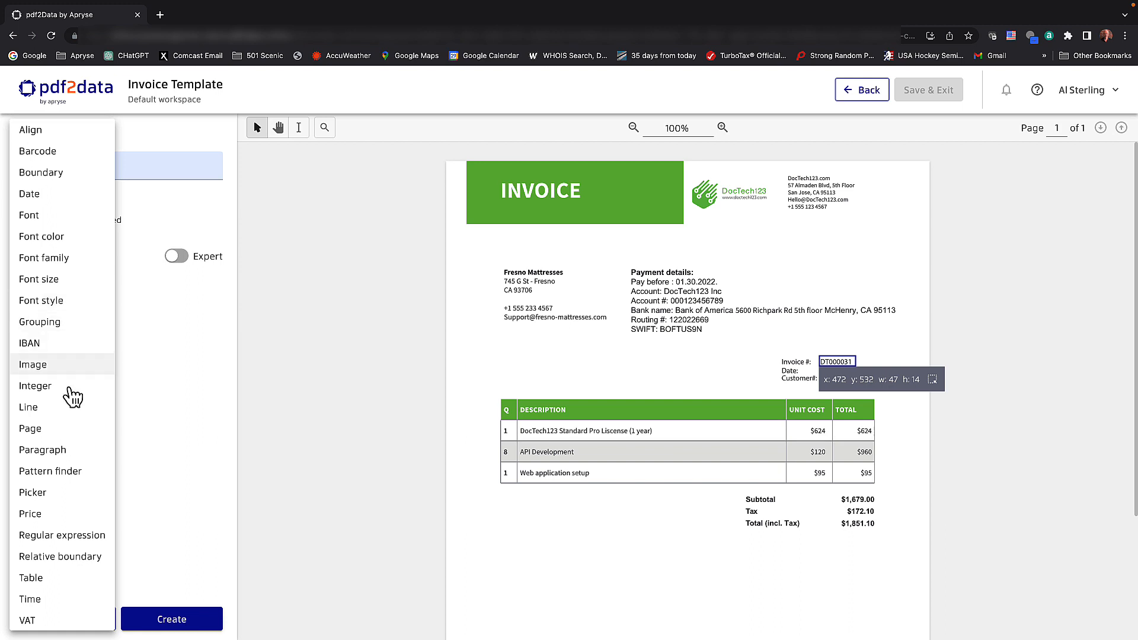
{"action": "left_click", "coordinate": [46, 474]}
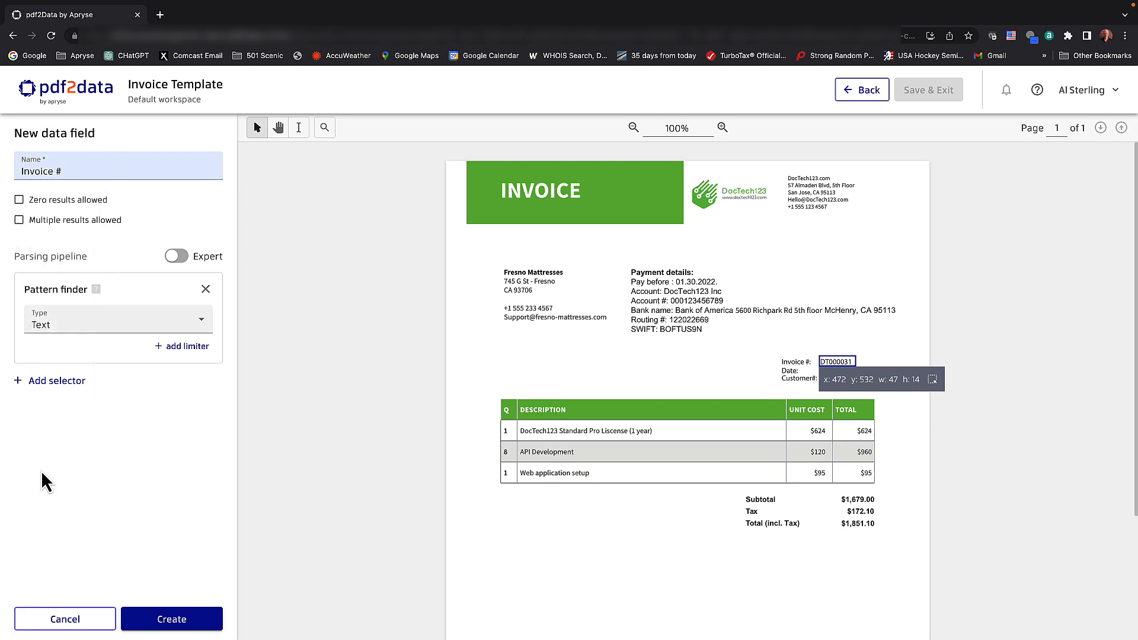
{"action": "left_click", "coordinate": [187, 348]}
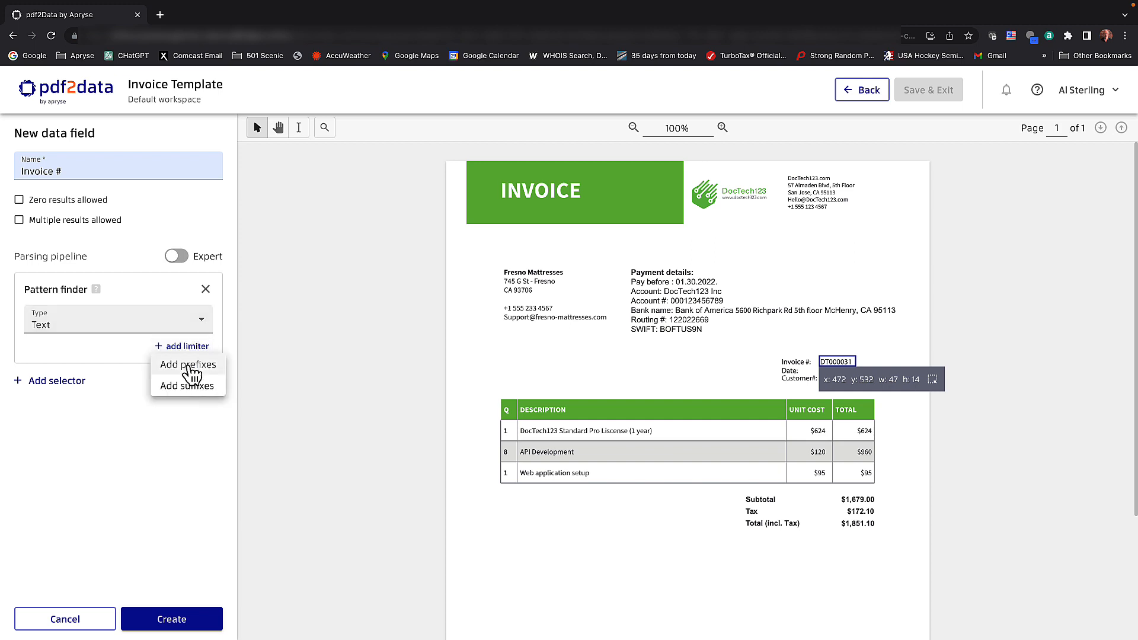
{"action": "left_click", "coordinate": [188, 366]}
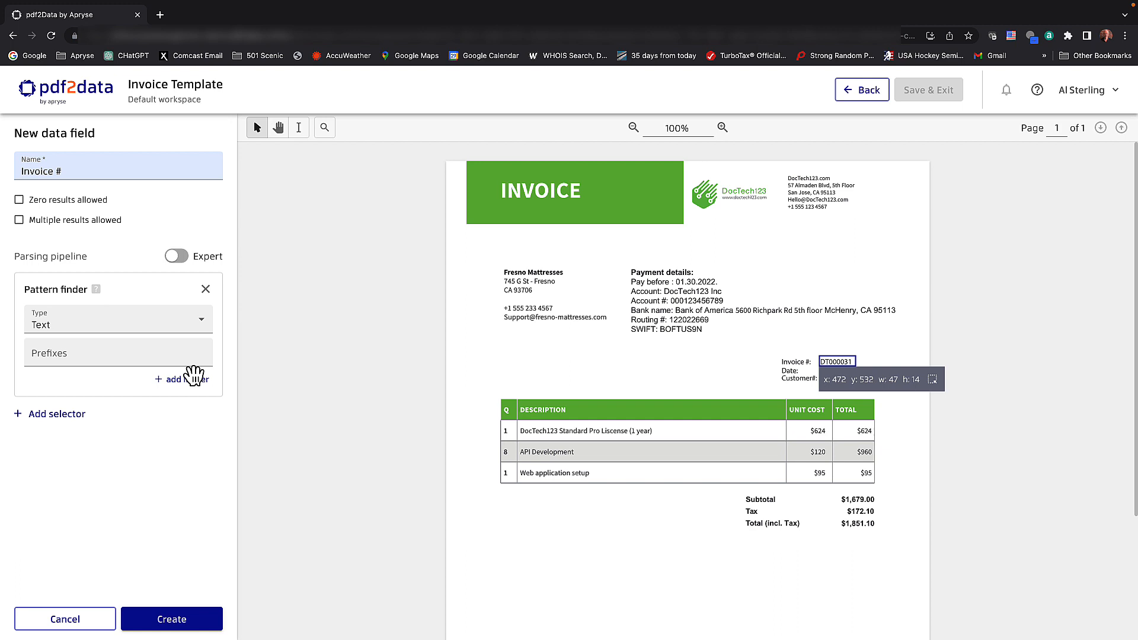
{"action": "left_click", "coordinate": [77, 350]}
{"action": "type", "text": "Invoice"}
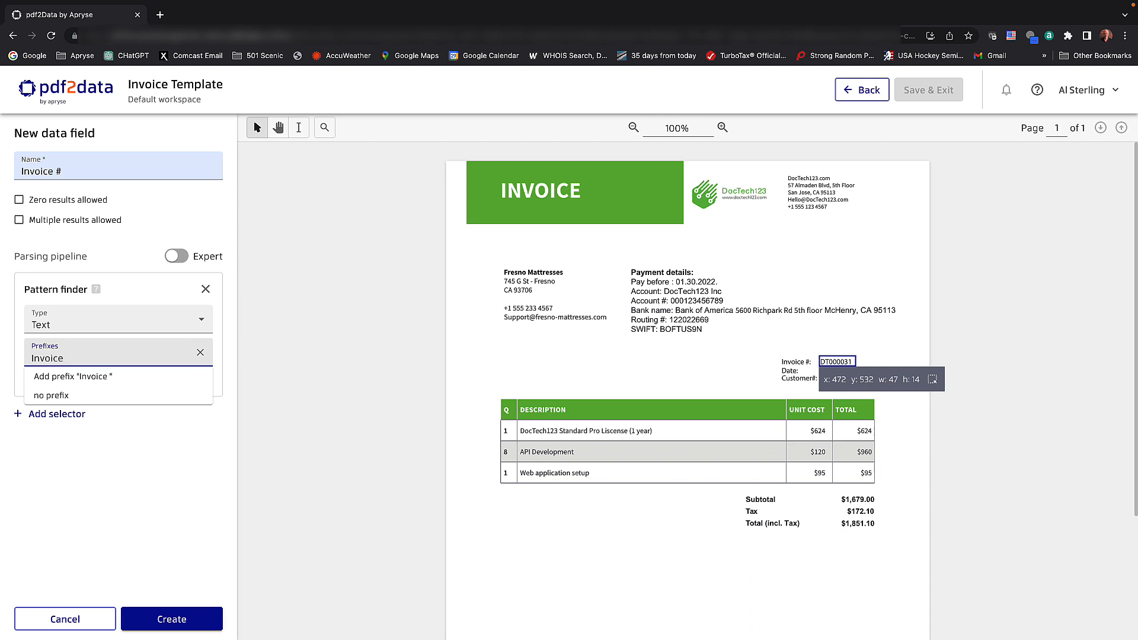
{"action": "type", "text": " #:"}
{"action": "left_click", "coordinate": [95, 377]}
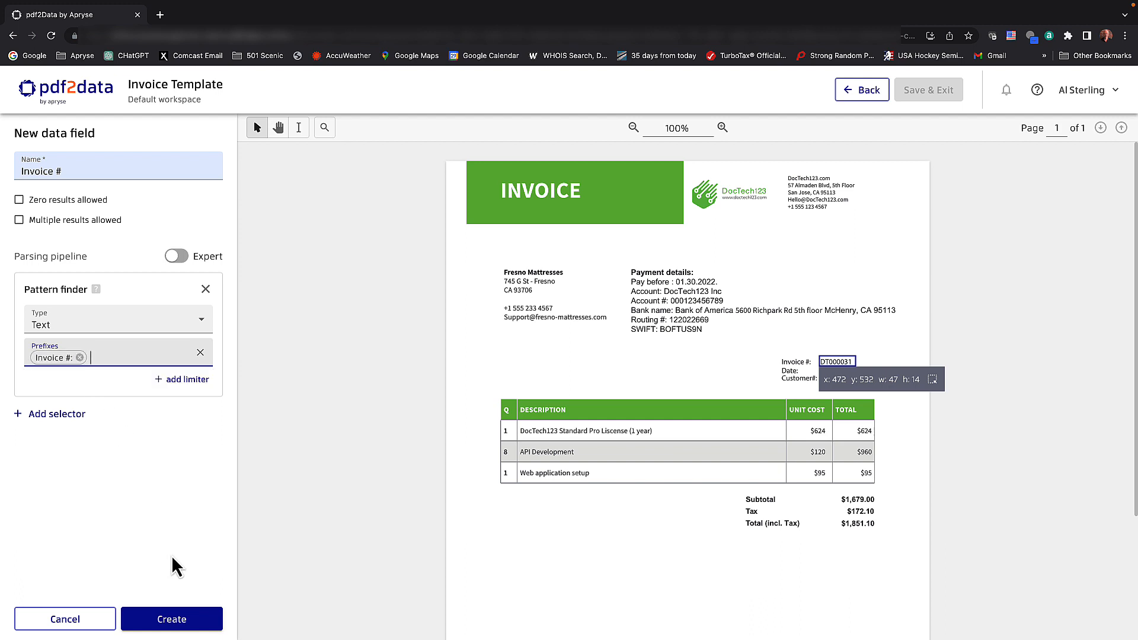
{"action": "left_click", "coordinate": [181, 621]}
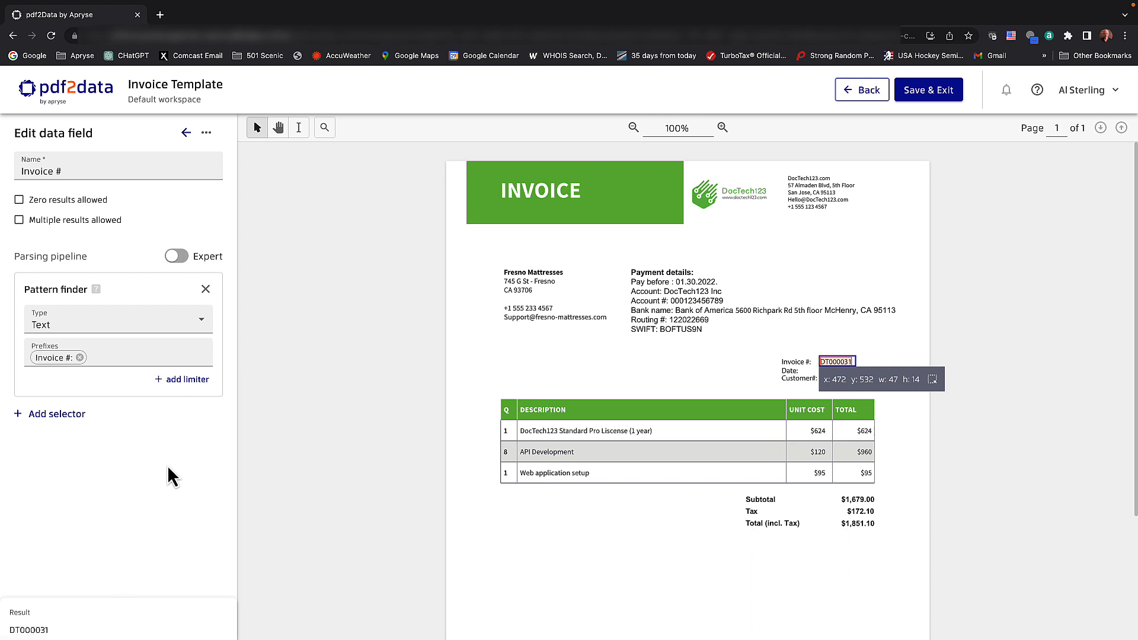
{"action": "left_click", "coordinate": [188, 134]}
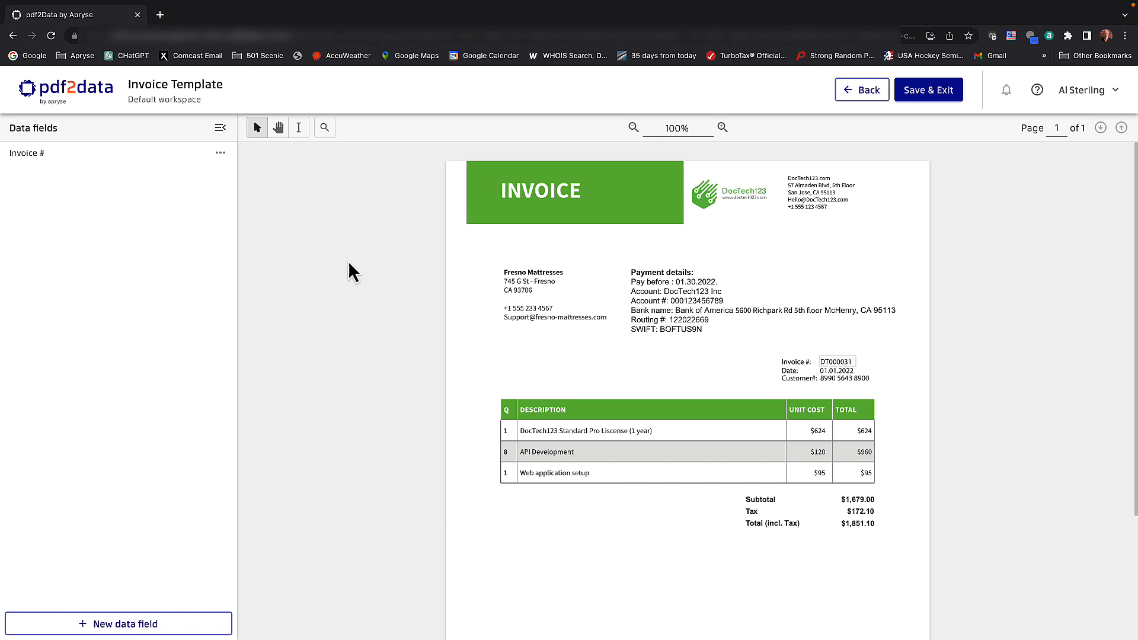
Draw a new data field about 104 by 53 around the DocTech123 address block beside the logo and name it "Ship To Address".
{"action": "left_click", "coordinate": [110, 624]}
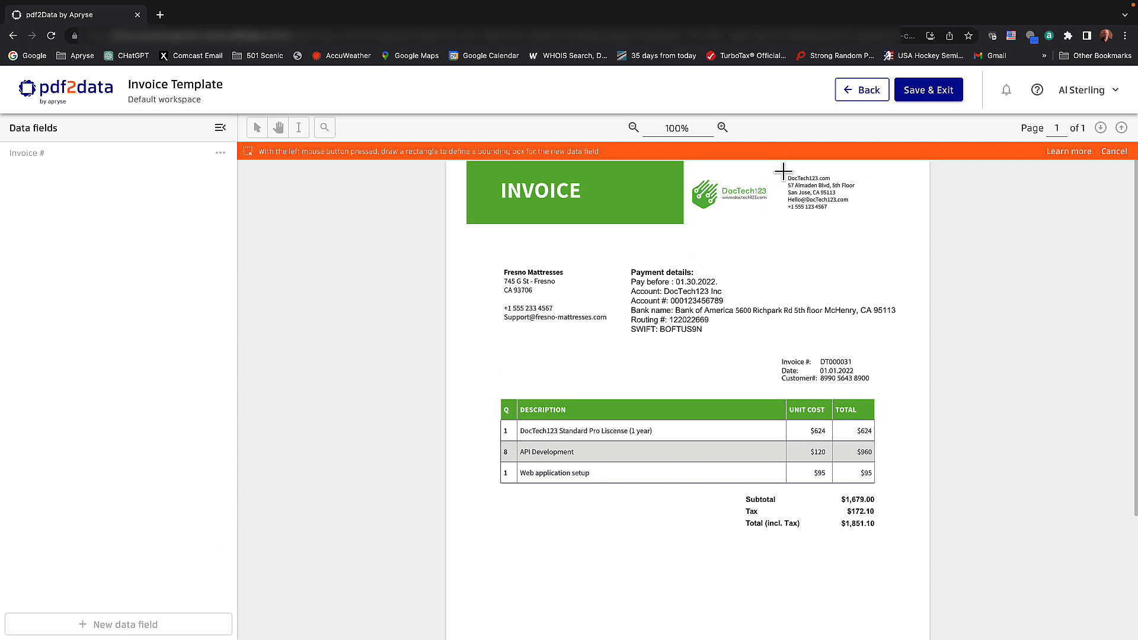
{"action": "left_click_drag", "start_coordinate": [784, 172], "coordinate": [865, 214]}
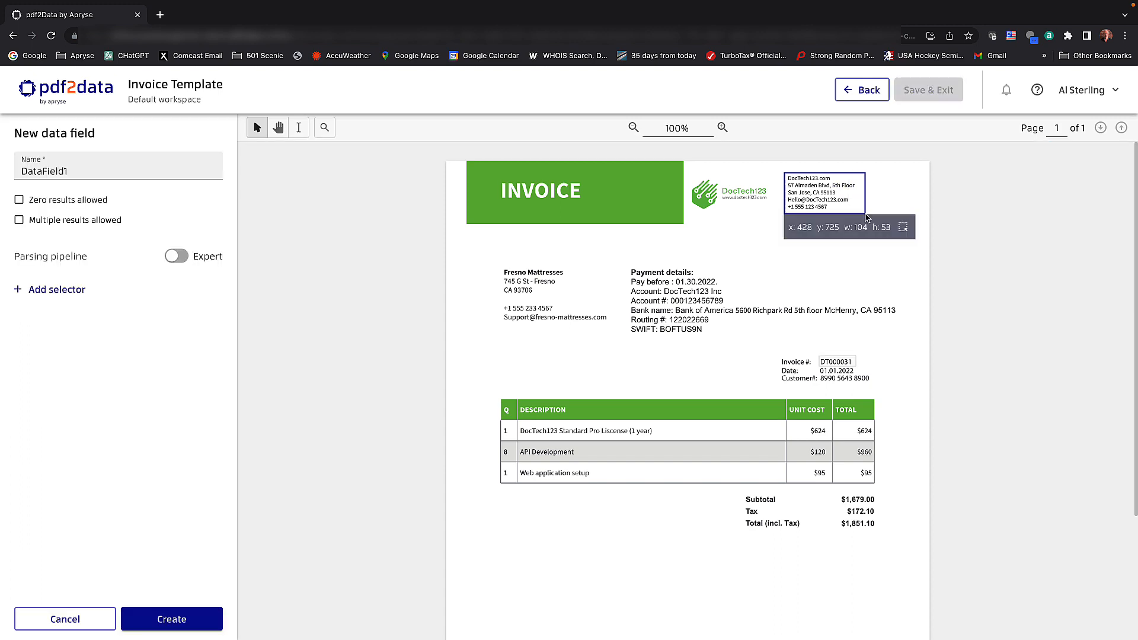
{"action": "double_click", "coordinate": [49, 170]}
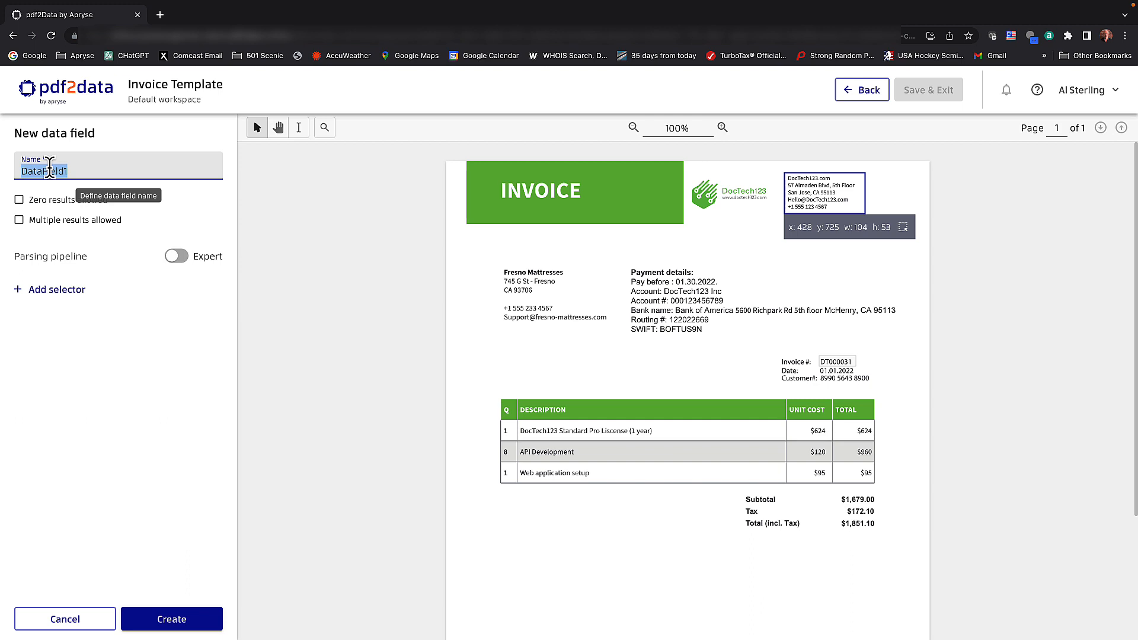
{"action": "type", "text": "Sh"}
{"action": "left_click", "coordinate": [83, 197]}
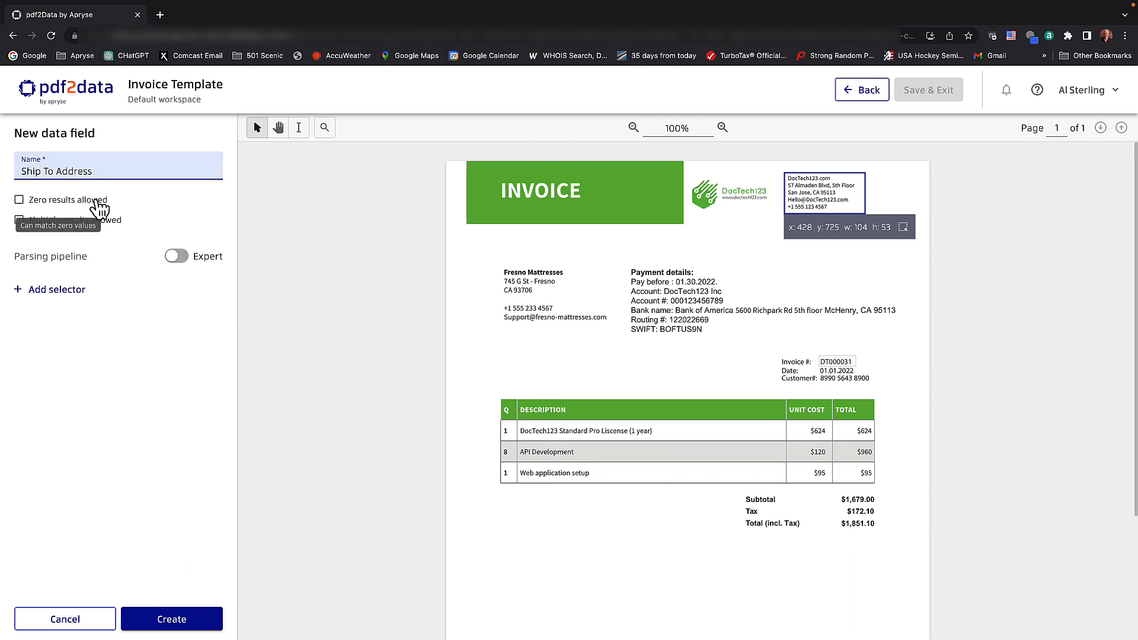
Add a Boundary selector and a Page selector for page 1 to the address field's parsing pipeline.
{"action": "left_click", "coordinate": [53, 291]}
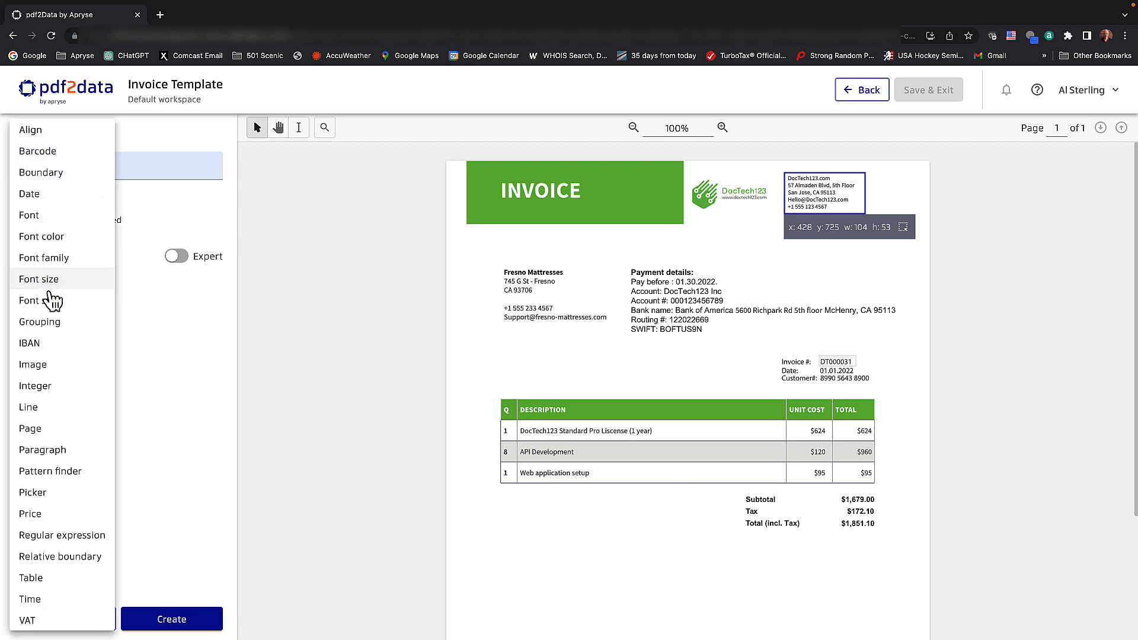
{"action": "left_click", "coordinate": [39, 177]}
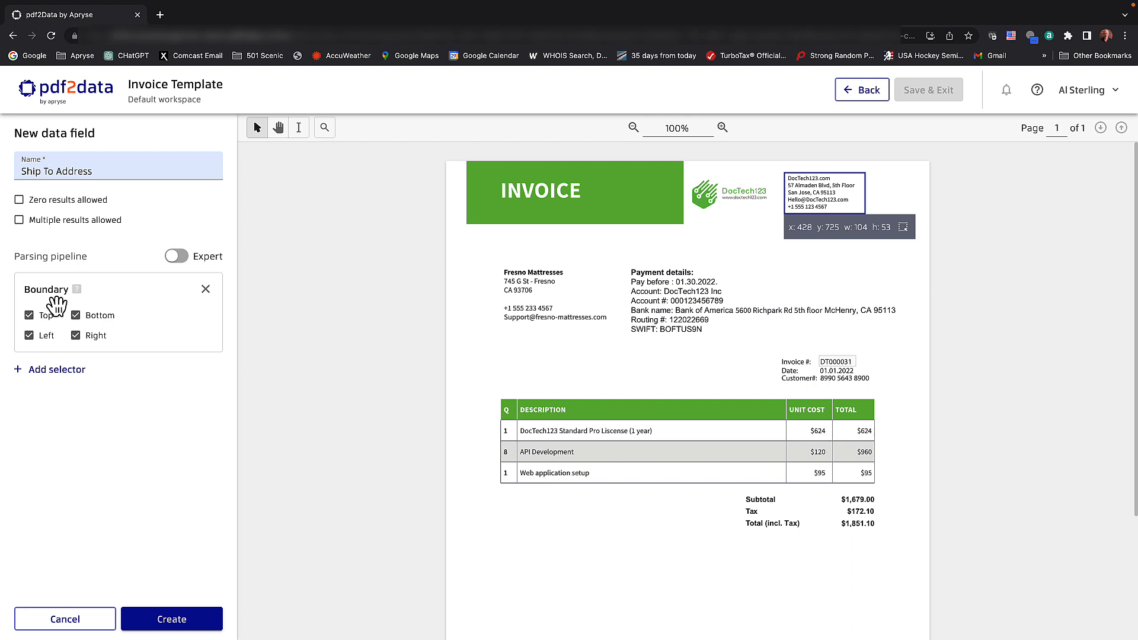
{"action": "left_click", "coordinate": [59, 371]}
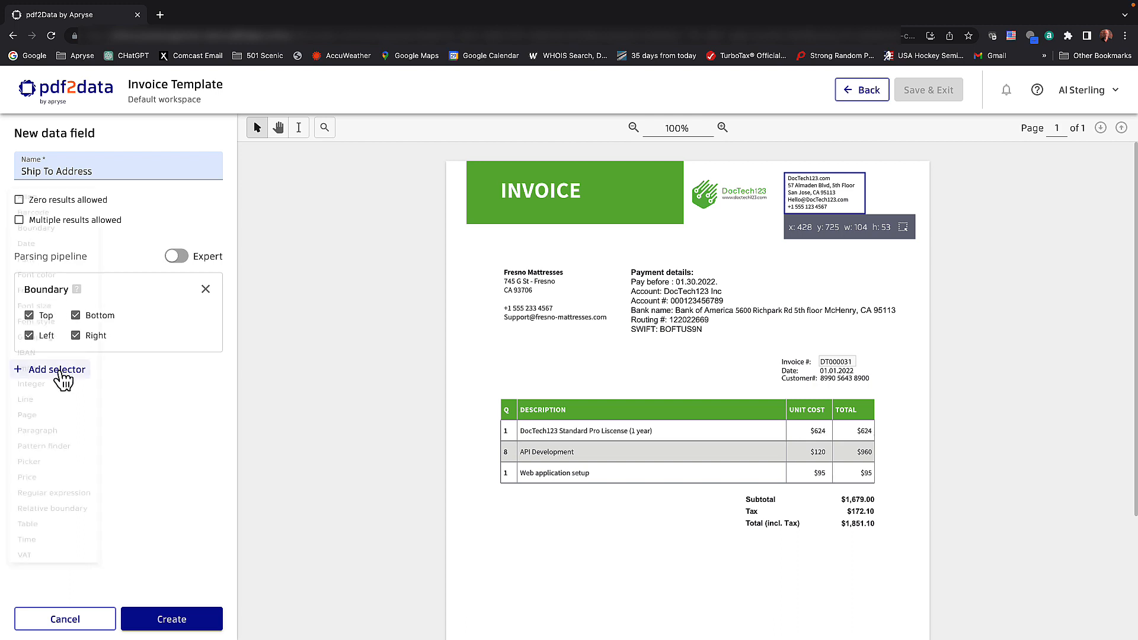
{"action": "left_click", "coordinate": [32, 431]}
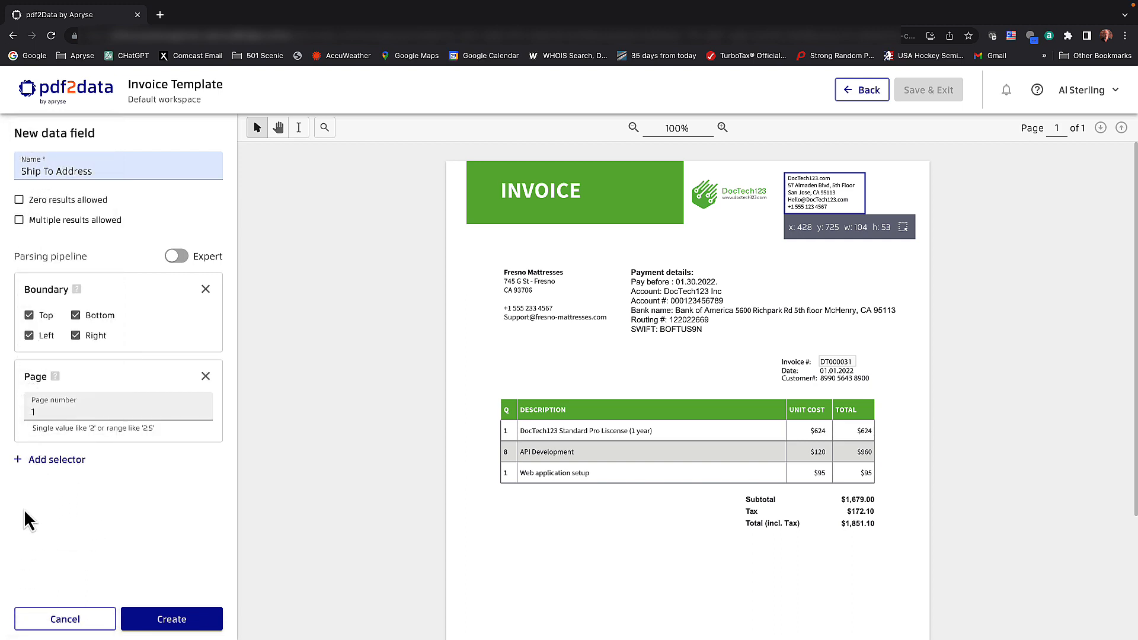
Add a Paragraph selector with Running text turned off, create the address field and return to the field list.
{"action": "left_click", "coordinate": [75, 465]}
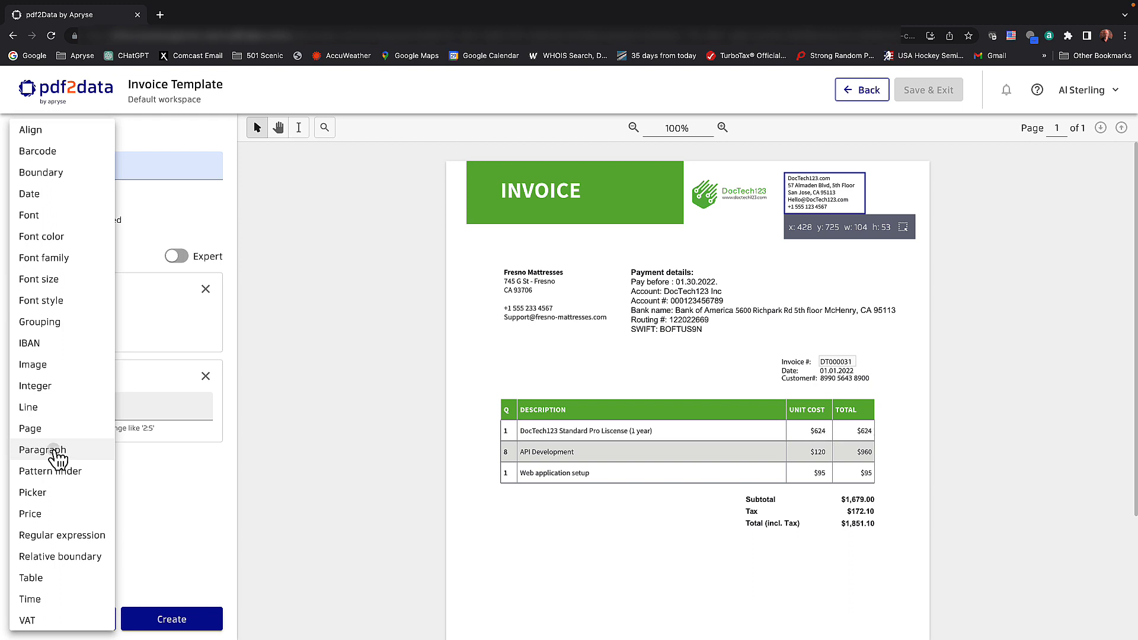
{"action": "left_click", "coordinate": [53, 451]}
{"action": "scroll", "coordinate": [118, 475], "scroll_direction": "down", "scroll_amount": 1}
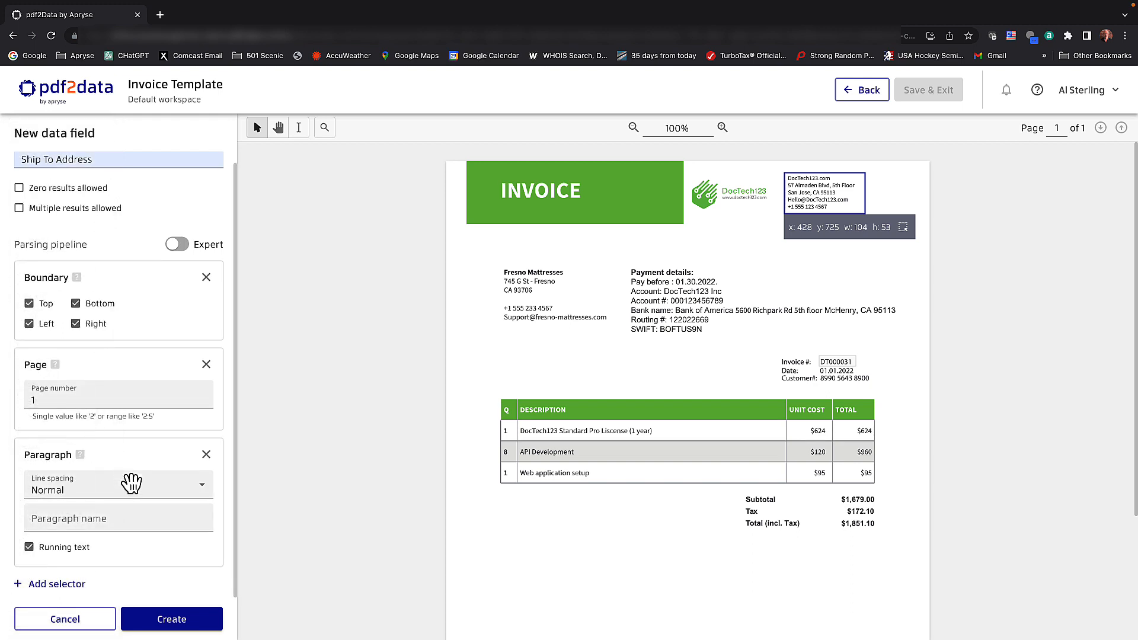
{"action": "left_click", "coordinate": [29, 547]}
{"action": "left_click", "coordinate": [186, 622]}
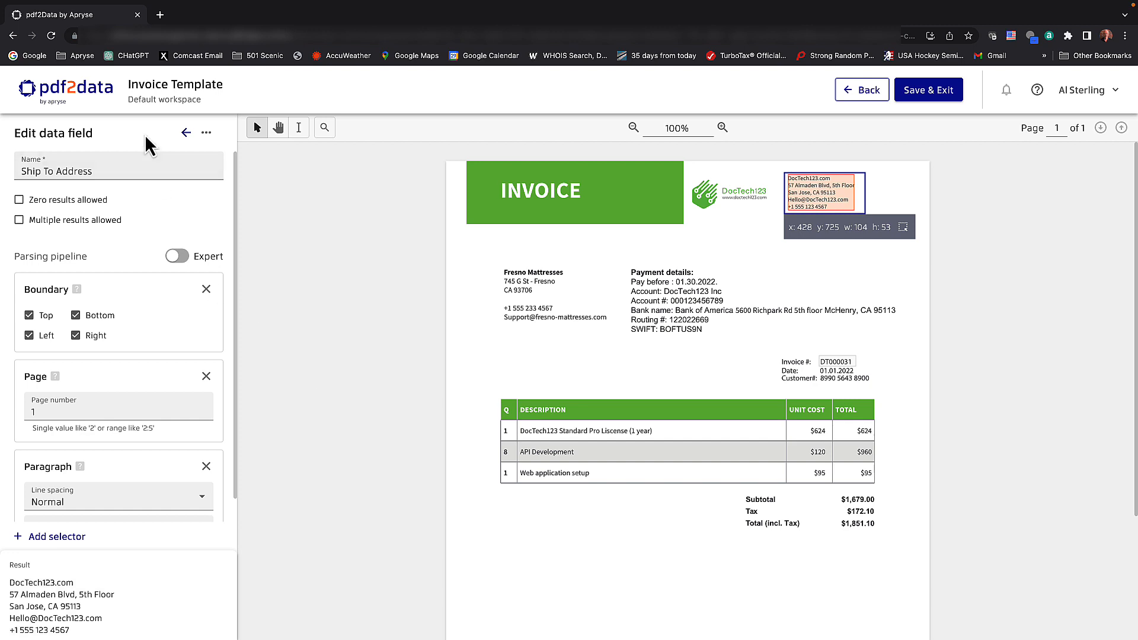
{"action": "left_click", "coordinate": [187, 133]}
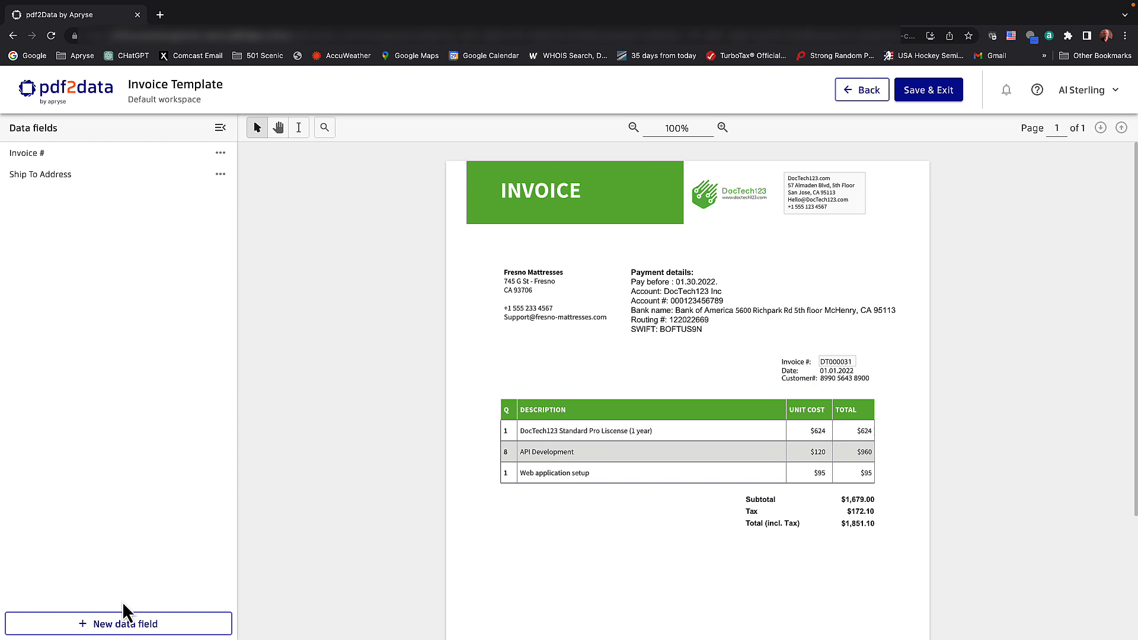
Draw a new data field about 391 by 40 across the line item rows of the invoice table and name it "LineItemTable".
{"action": "left_click", "coordinate": [114, 628]}
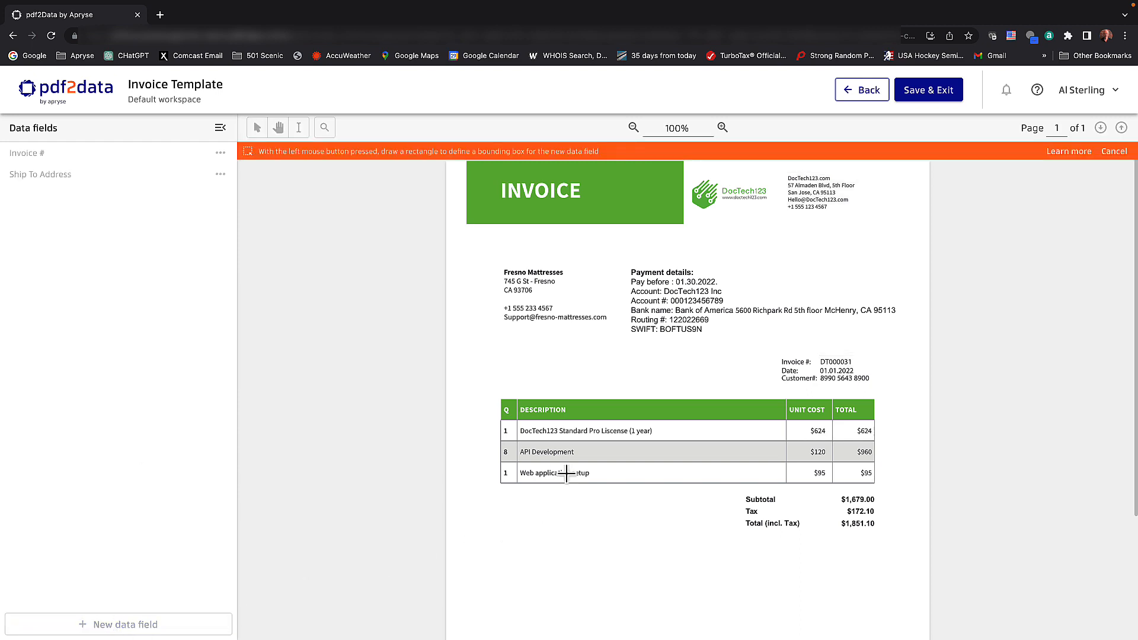
{"action": "left_click_drag", "start_coordinate": [549, 431], "coordinate": [858, 463]}
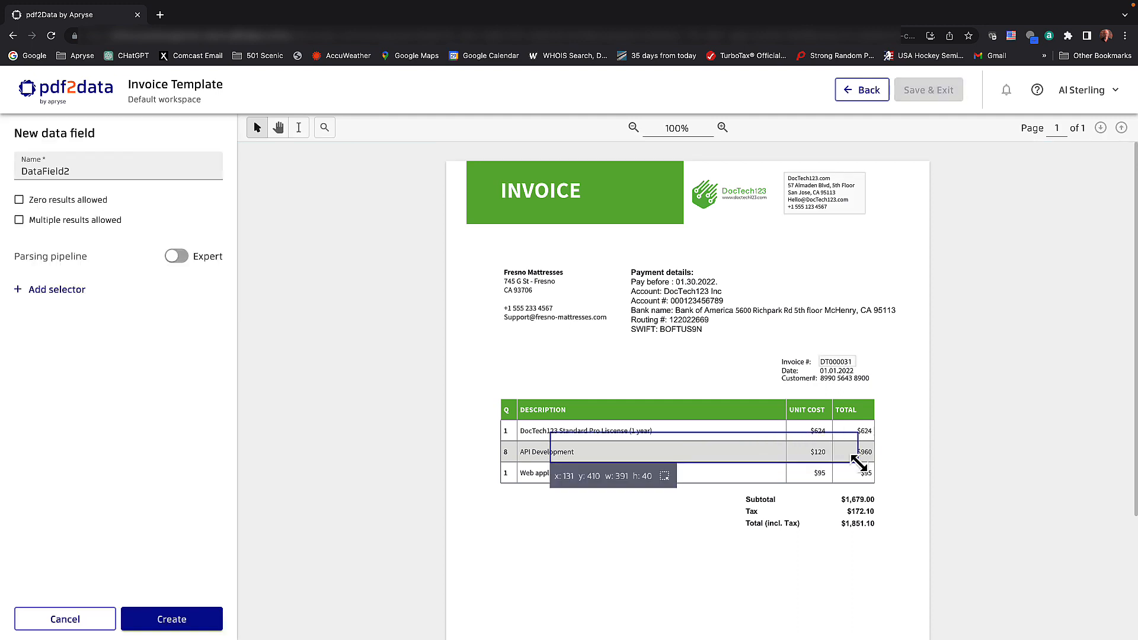
{"action": "double_click", "coordinate": [53, 171]}
{"action": "type", "text": "LineItemTable"}
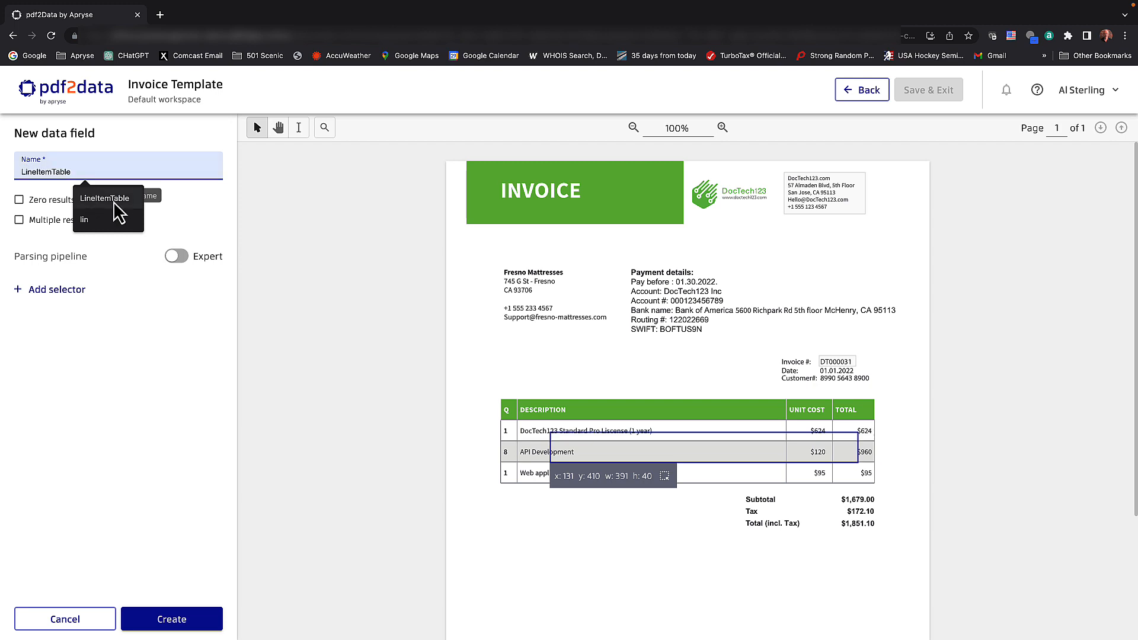
{"action": "left_click", "coordinate": [113, 201]}
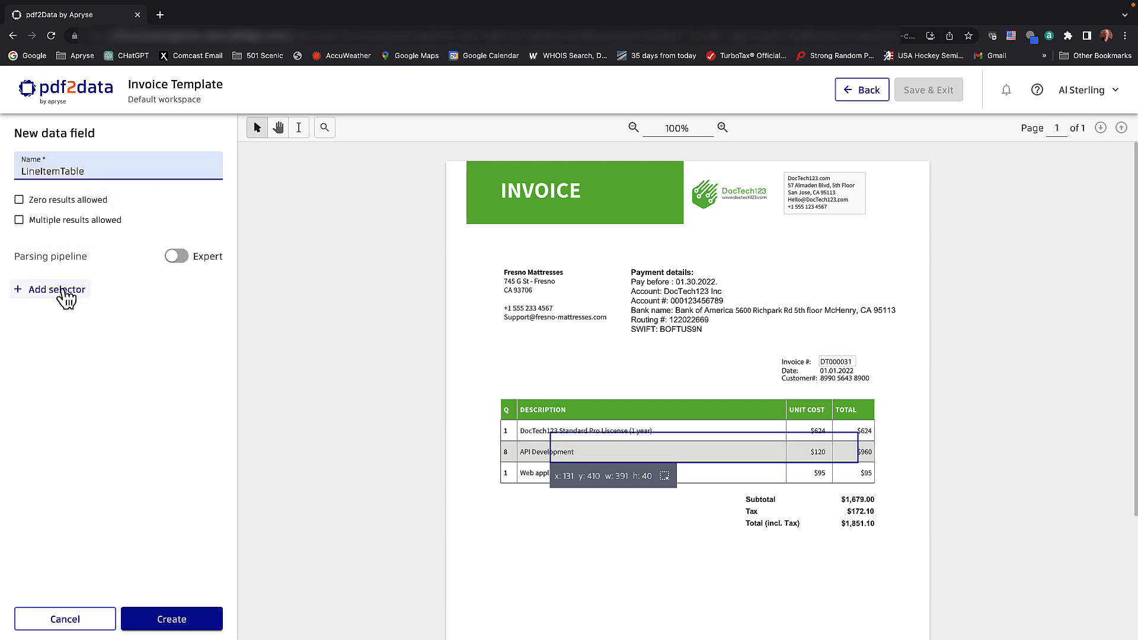
Add a Table selector with its default settings to the line item field's parsing pipeline and create the field.
{"action": "left_click", "coordinate": [66, 290]}
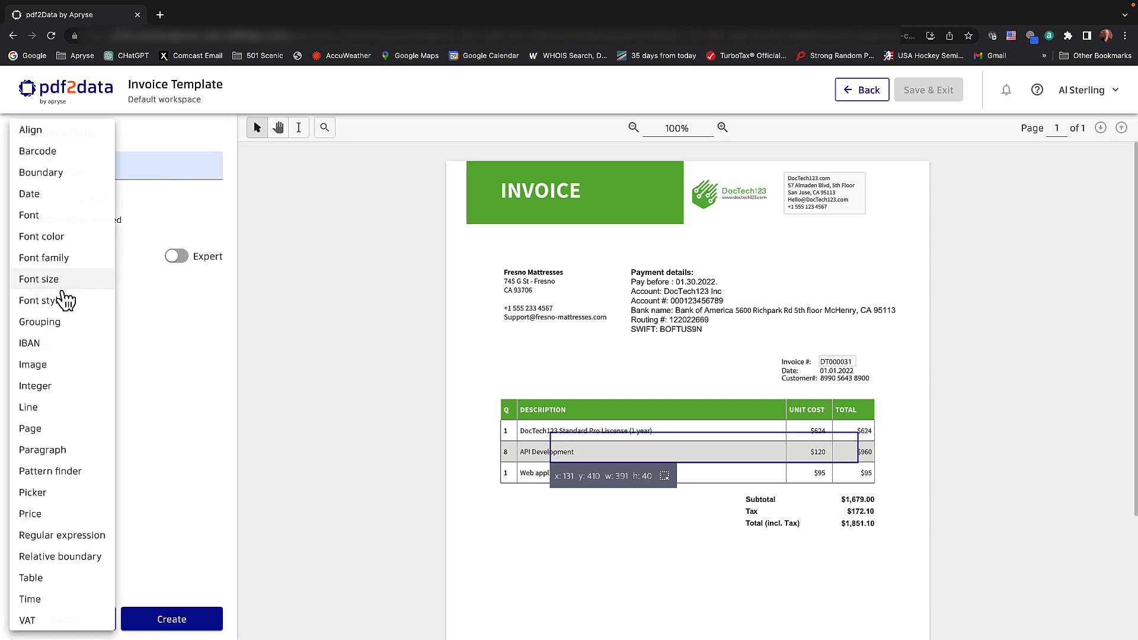
{"action": "left_click", "coordinate": [31, 578]}
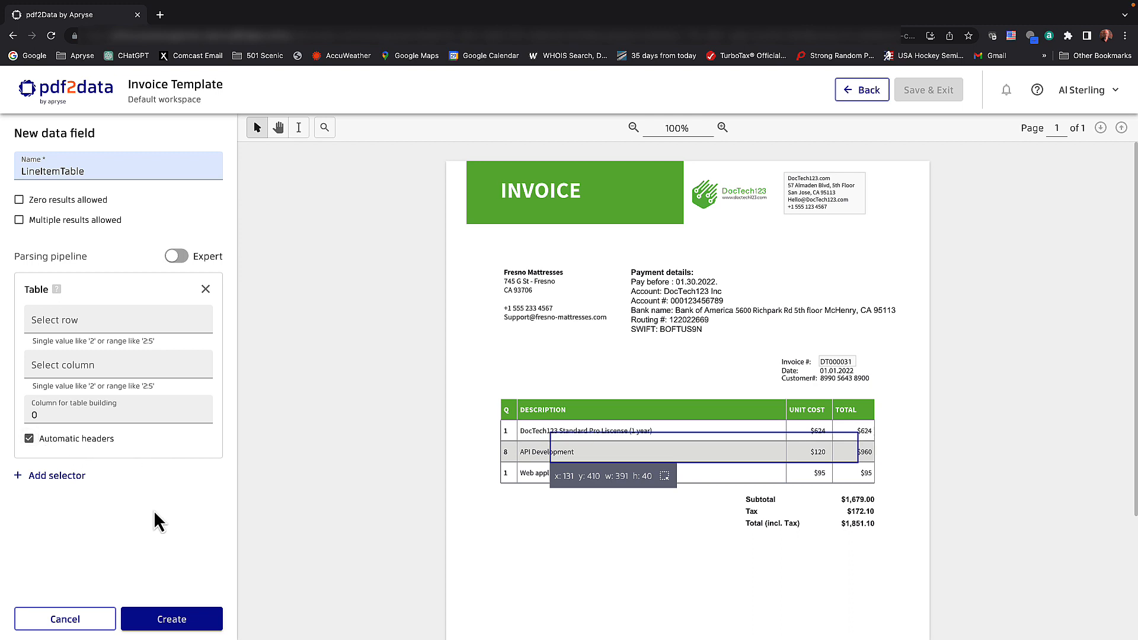
{"action": "left_click", "coordinate": [172, 622]}
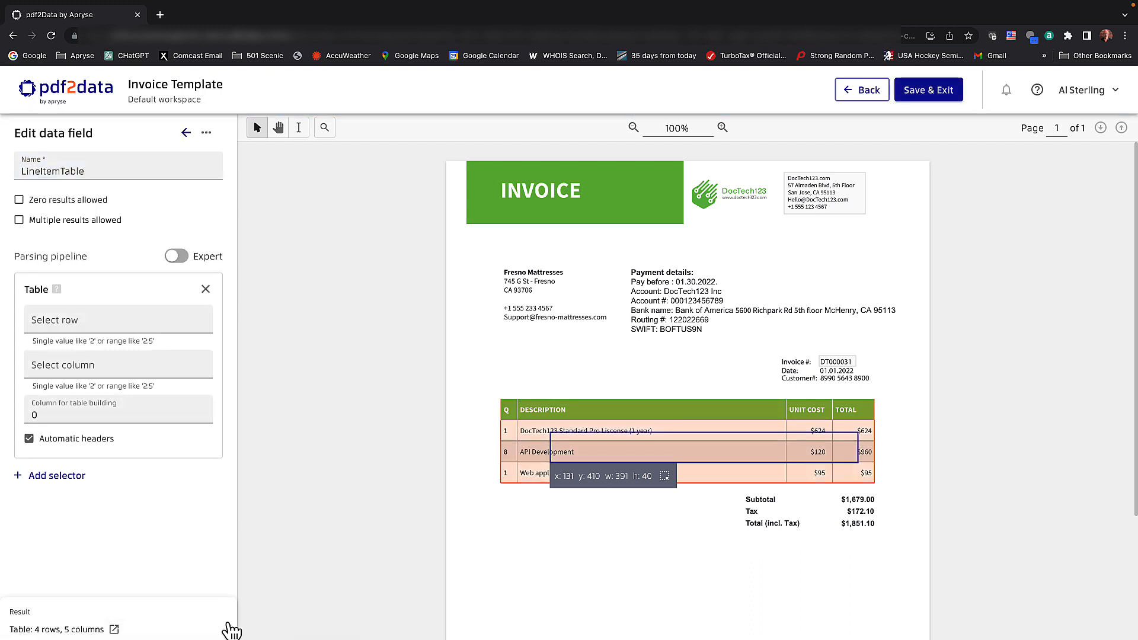
Review the full extracted table of the line item field, close the preview and return to the field list.
{"action": "left_click", "coordinate": [114, 630]}
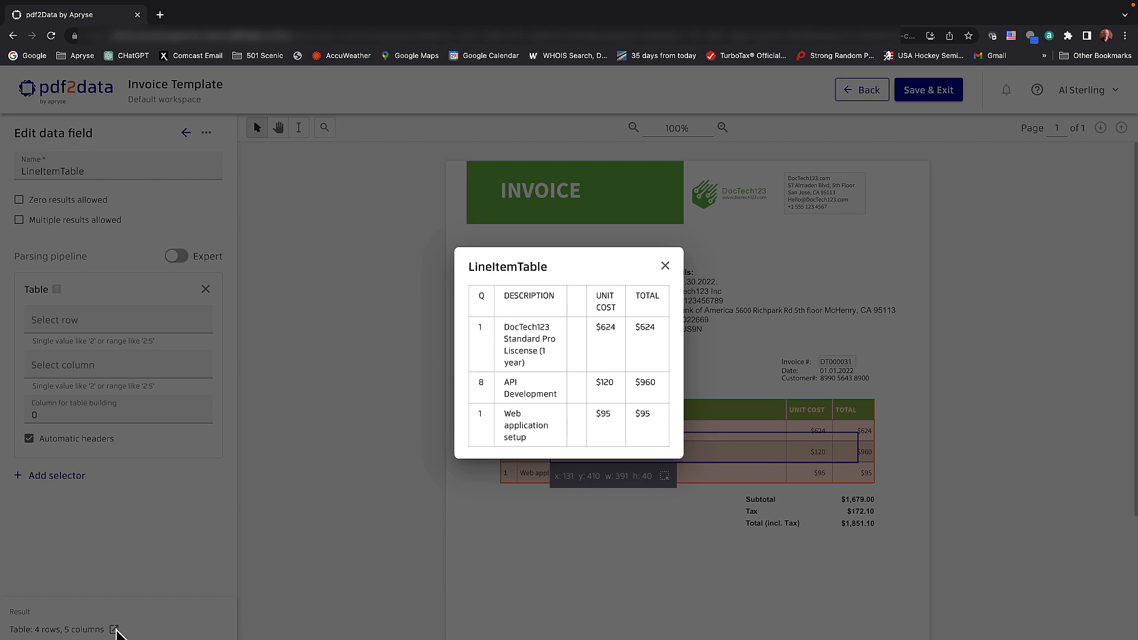
{"action": "left_click", "coordinate": [665, 266]}
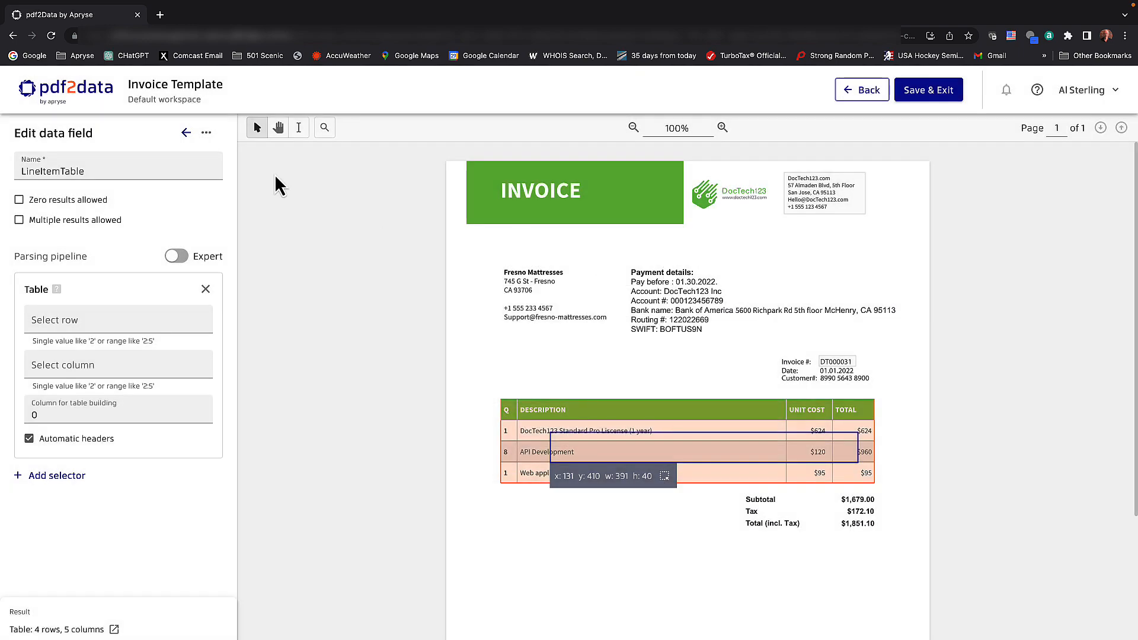
{"action": "left_click", "coordinate": [186, 134]}
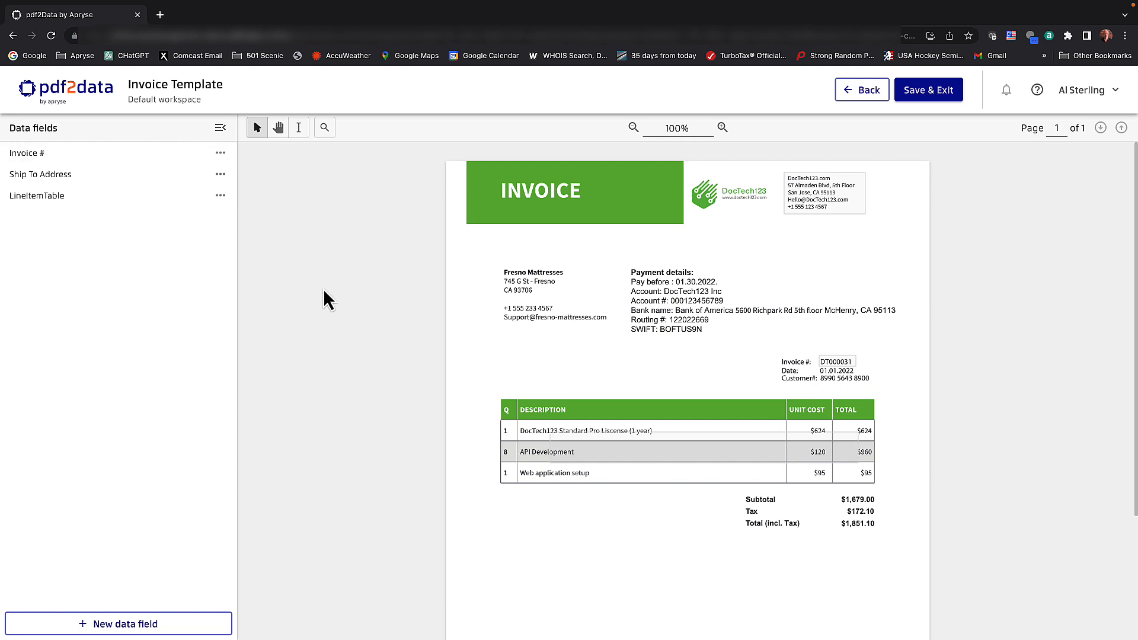
Draw a new data field about 53 by 16 around the Total (incl. Tax) amount and name it "Grand Total".
{"action": "left_click", "coordinate": [124, 627]}
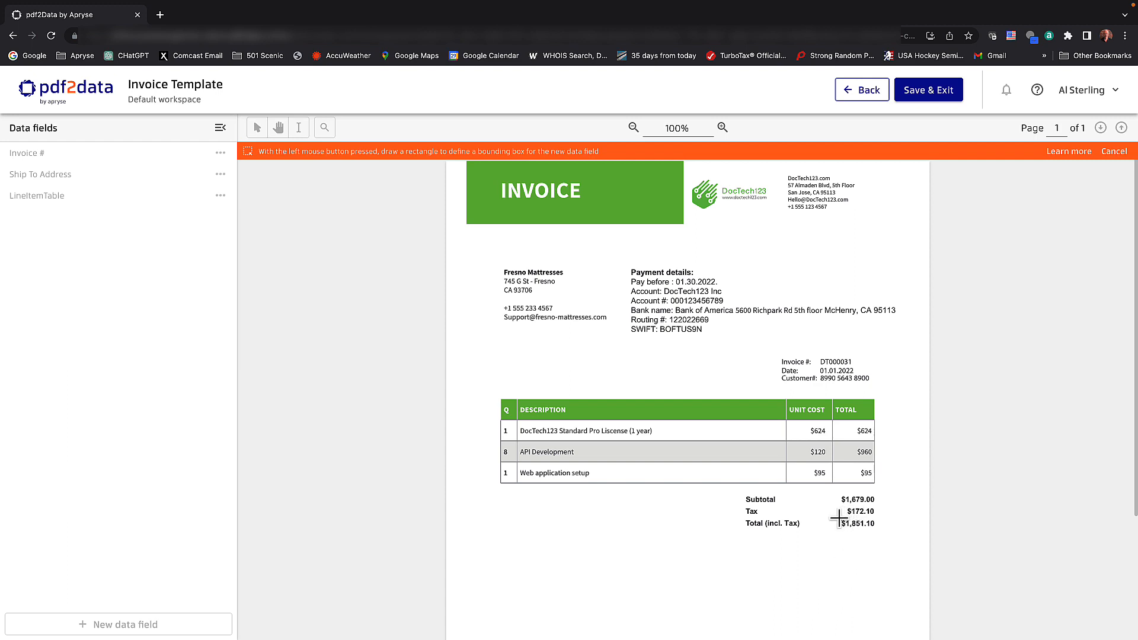
{"action": "left_click_drag", "start_coordinate": [839, 519], "coordinate": [882, 530]}
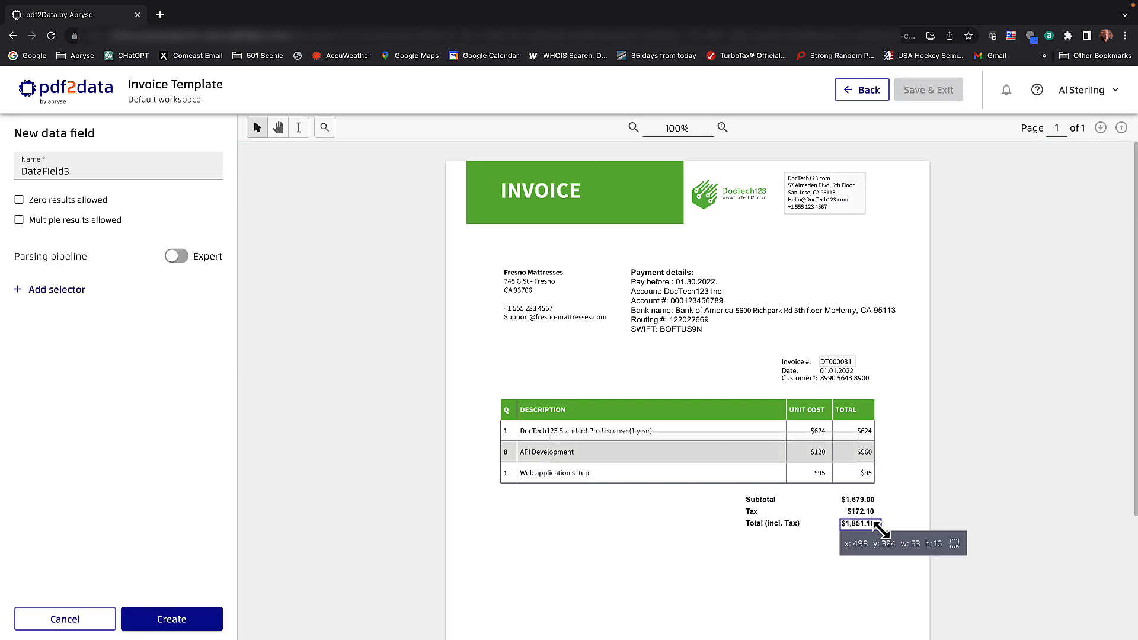
{"action": "left_click", "coordinate": [50, 173]}
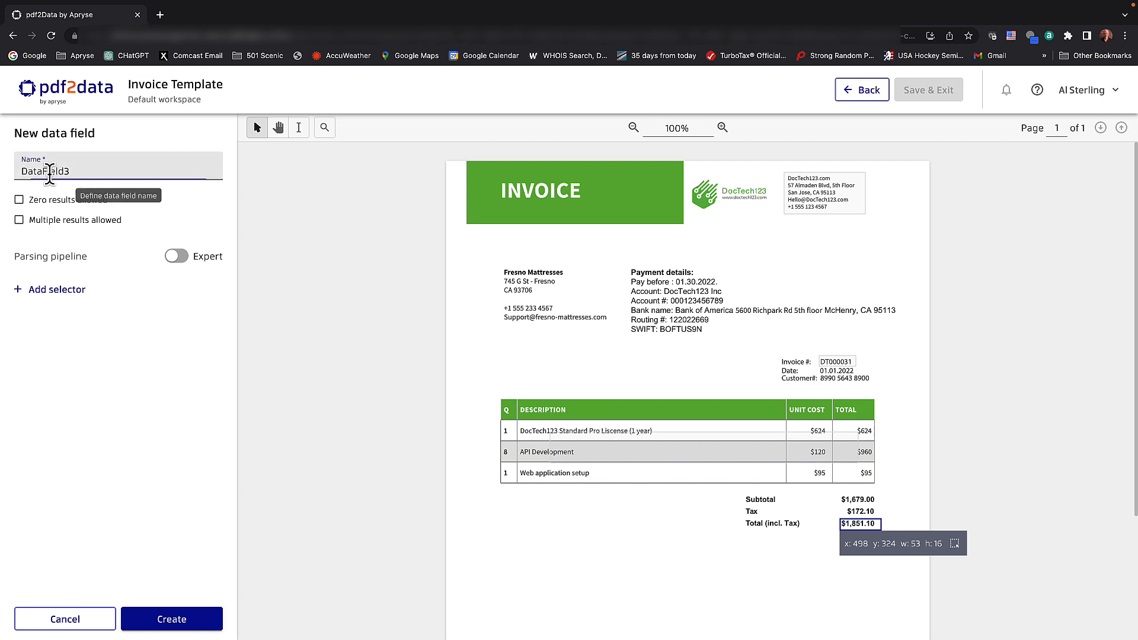
{"action": "double_click", "coordinate": [50, 173]}
{"action": "type", "text": "Grand Total"}
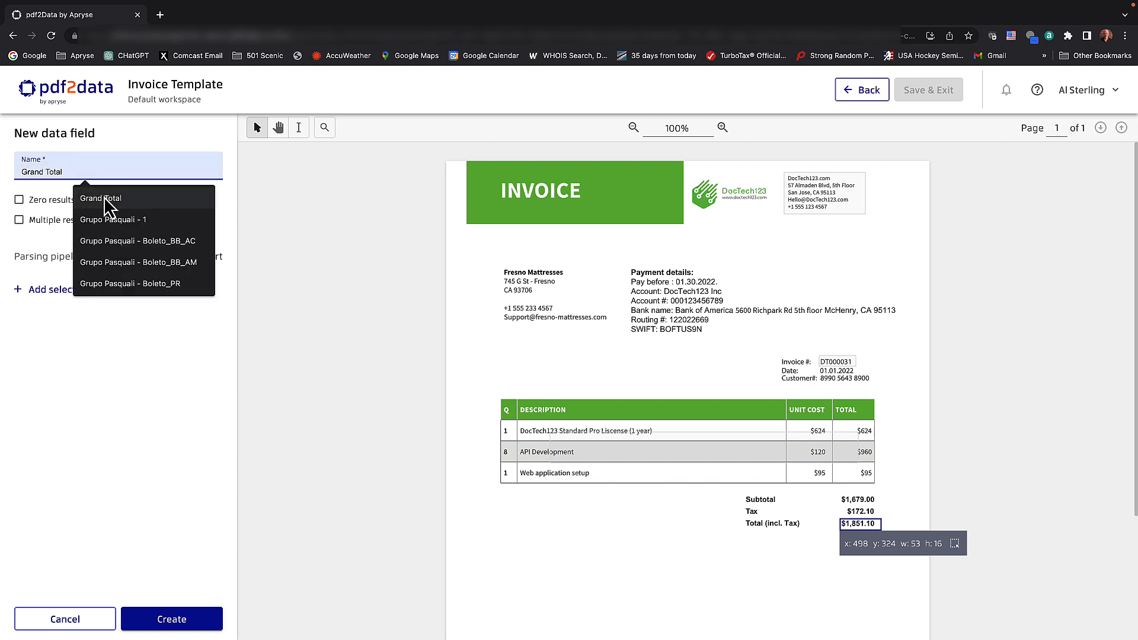
{"action": "left_click", "coordinate": [105, 200]}
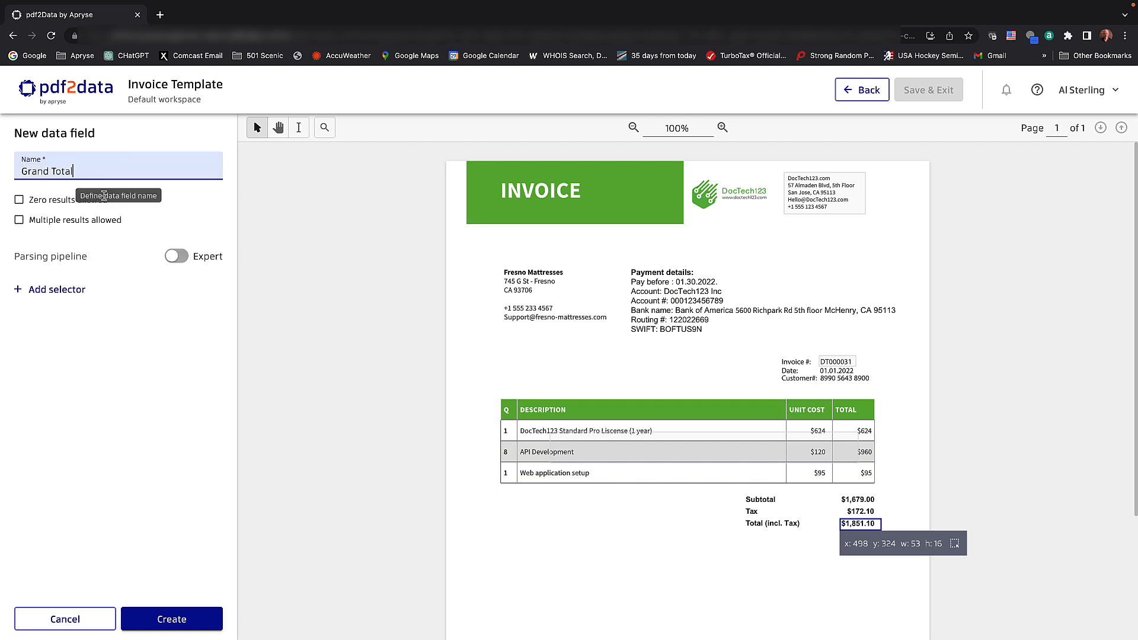
Add a Pattern finder selector of type Price to the grand total field's parsing pipeline.
{"action": "left_click", "coordinate": [64, 300]}
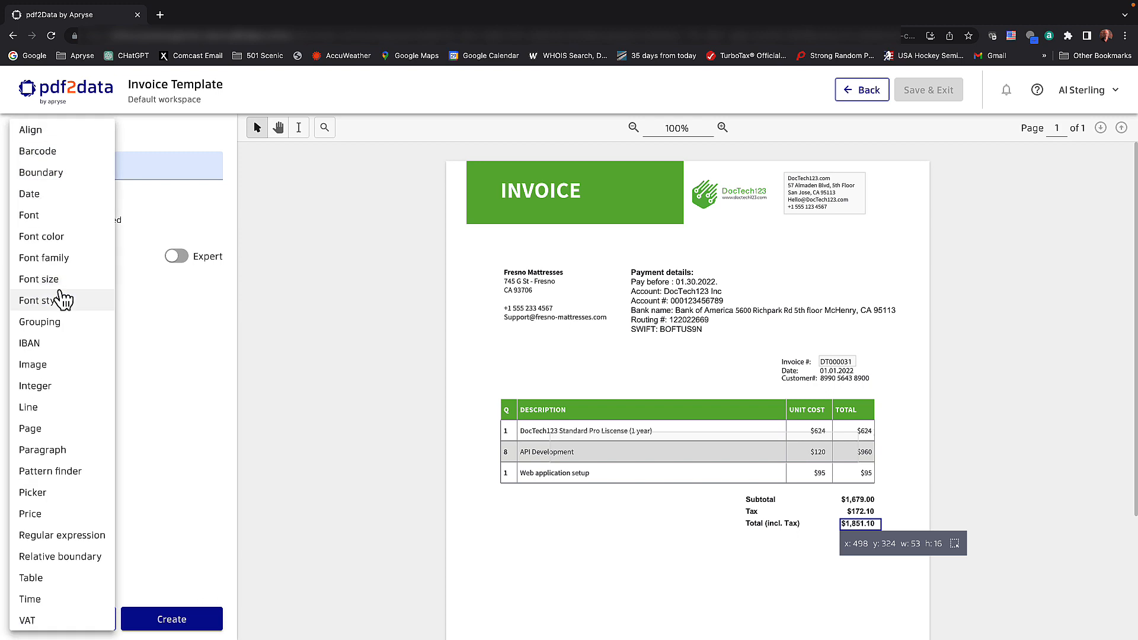
{"action": "left_click", "coordinate": [50, 472]}
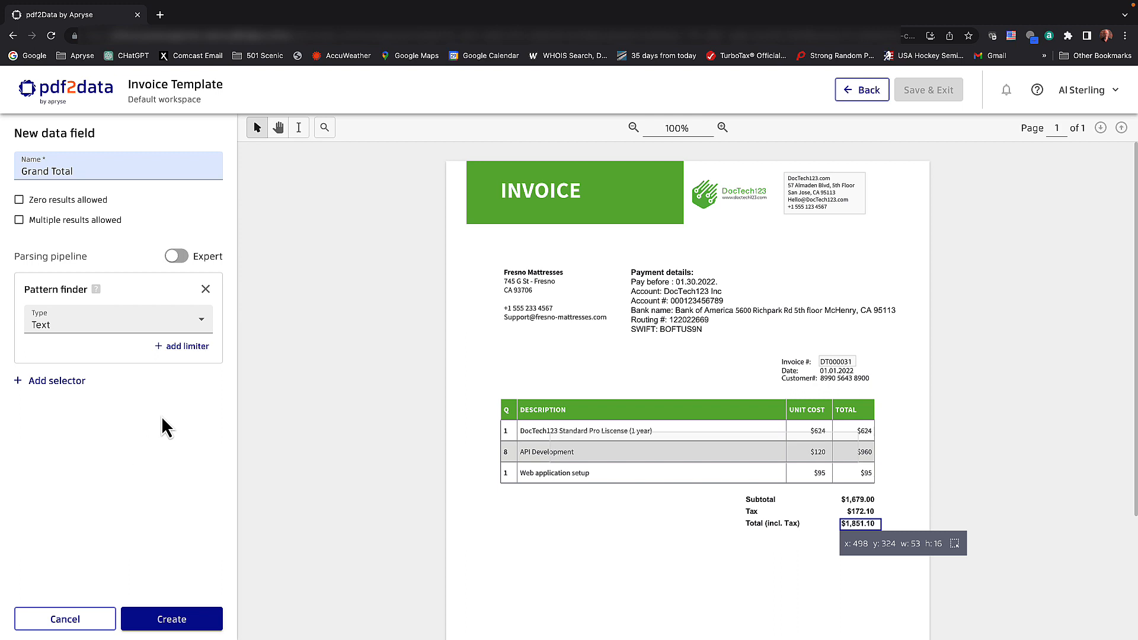
{"action": "left_click", "coordinate": [202, 323]}
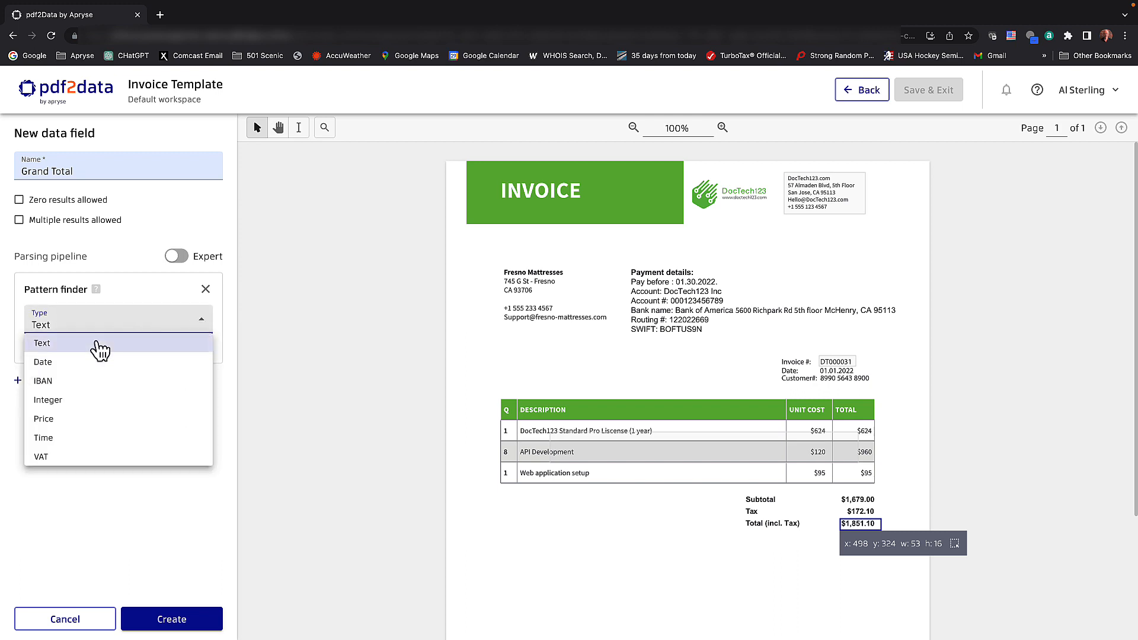
{"action": "left_click", "coordinate": [43, 420]}
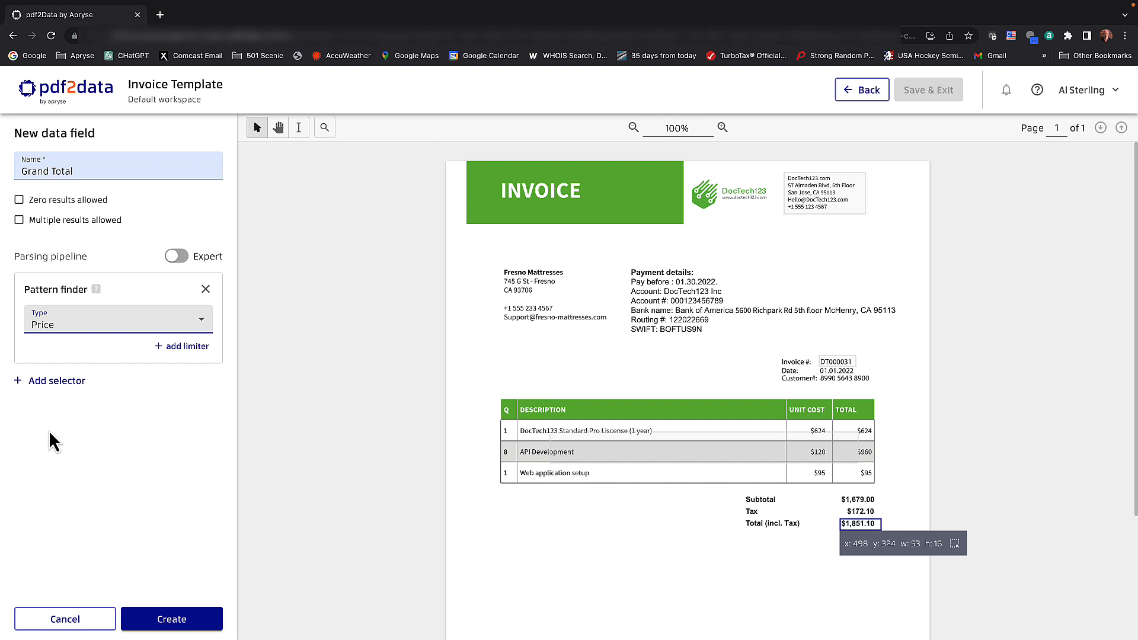
Add the prefix "(incl. Tax)" to the Pattern finder selector, create the grand total field and return to the field list.
{"action": "left_click", "coordinate": [180, 347]}
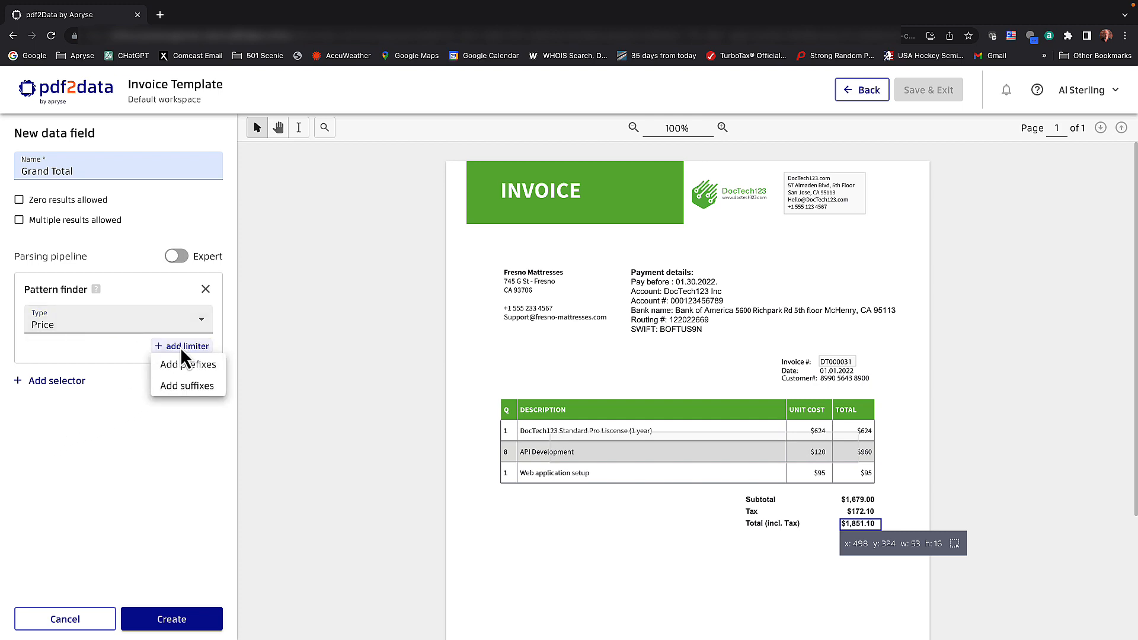
{"action": "left_click", "coordinate": [195, 365]}
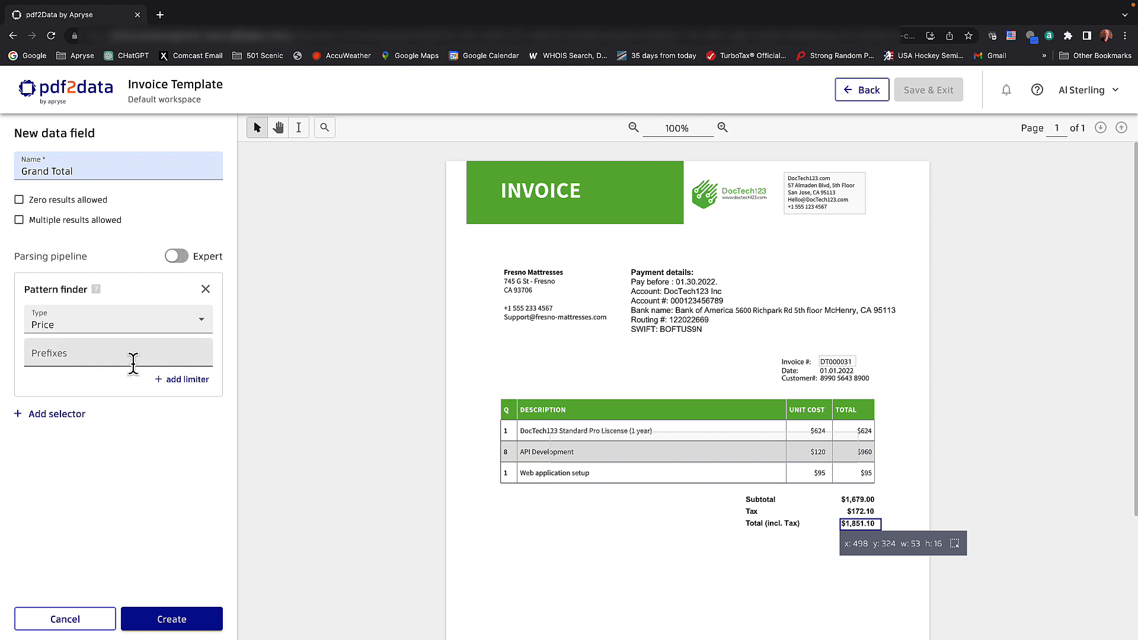
{"action": "left_click", "coordinate": [99, 352]}
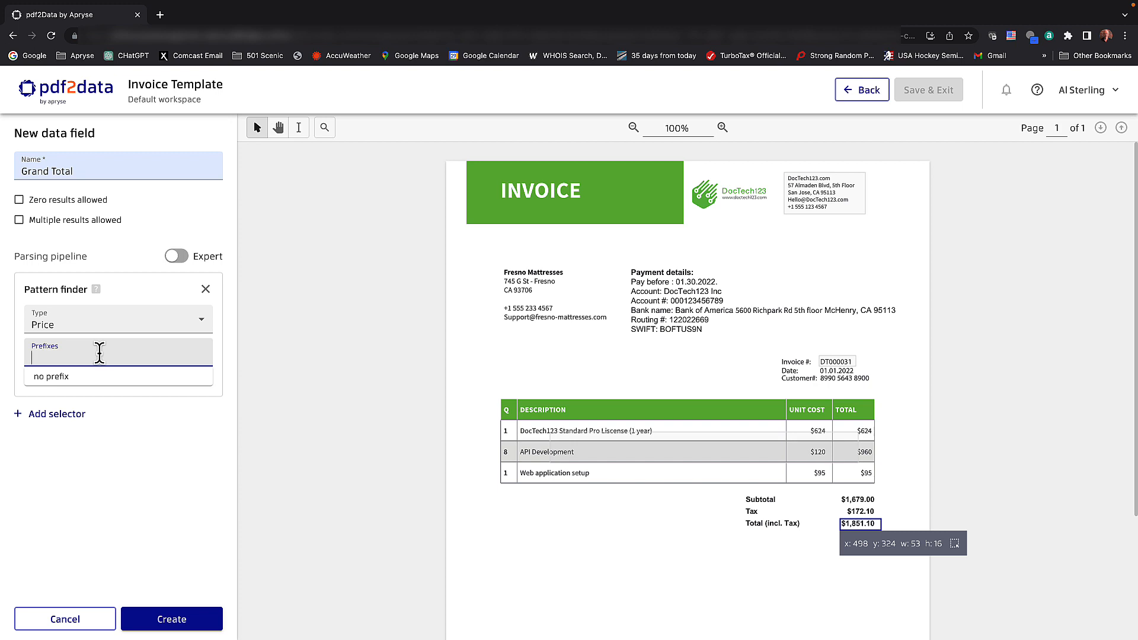
{"action": "type", "text": "(i"}
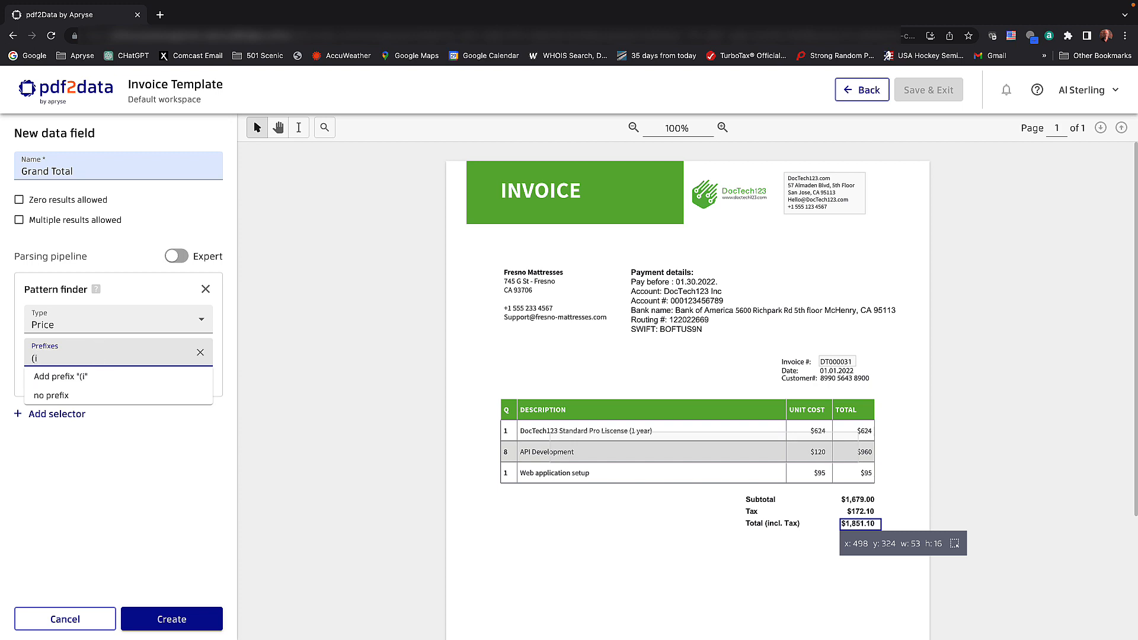
{"action": "type", "text": "ncl. Tax)"}
{"action": "left_click", "coordinate": [81, 379]}
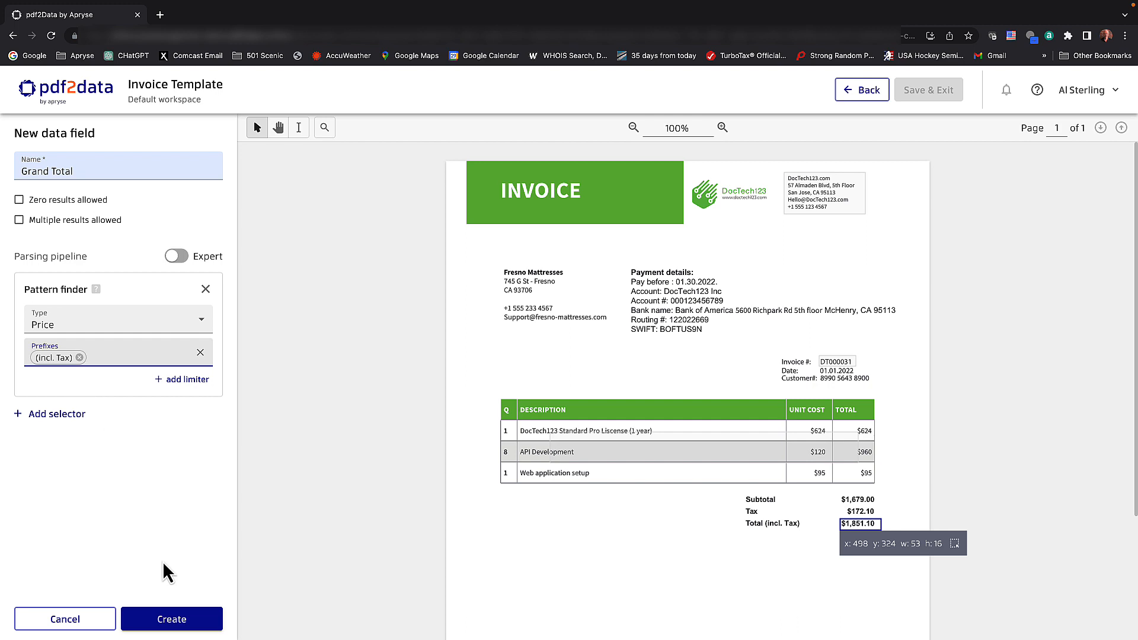
{"action": "left_click", "coordinate": [177, 620]}
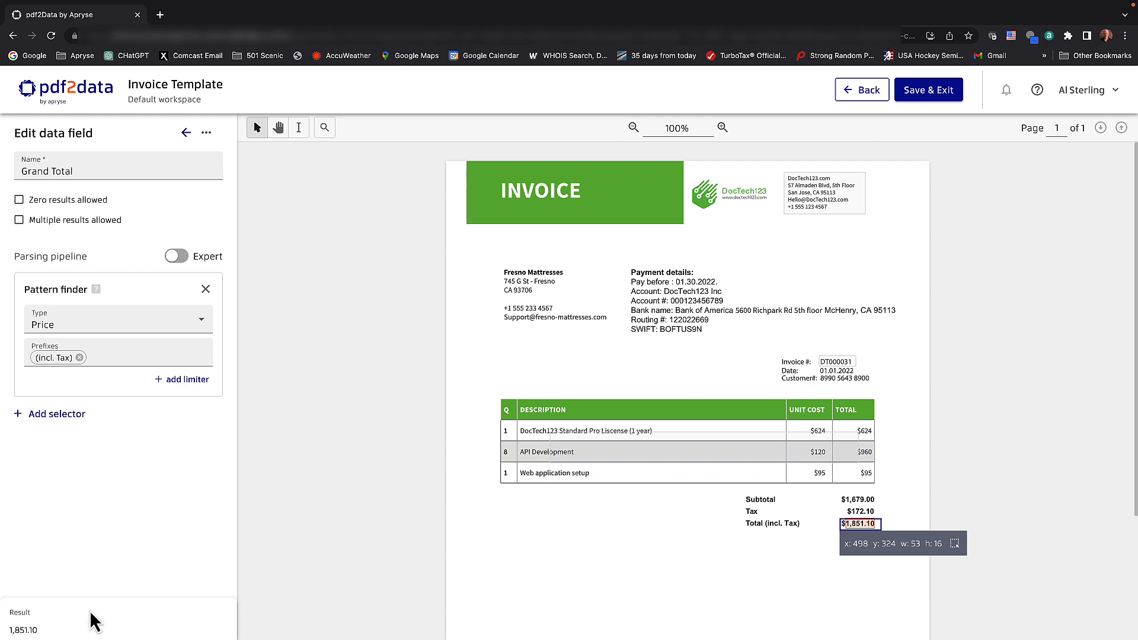
{"action": "left_click", "coordinate": [186, 133]}
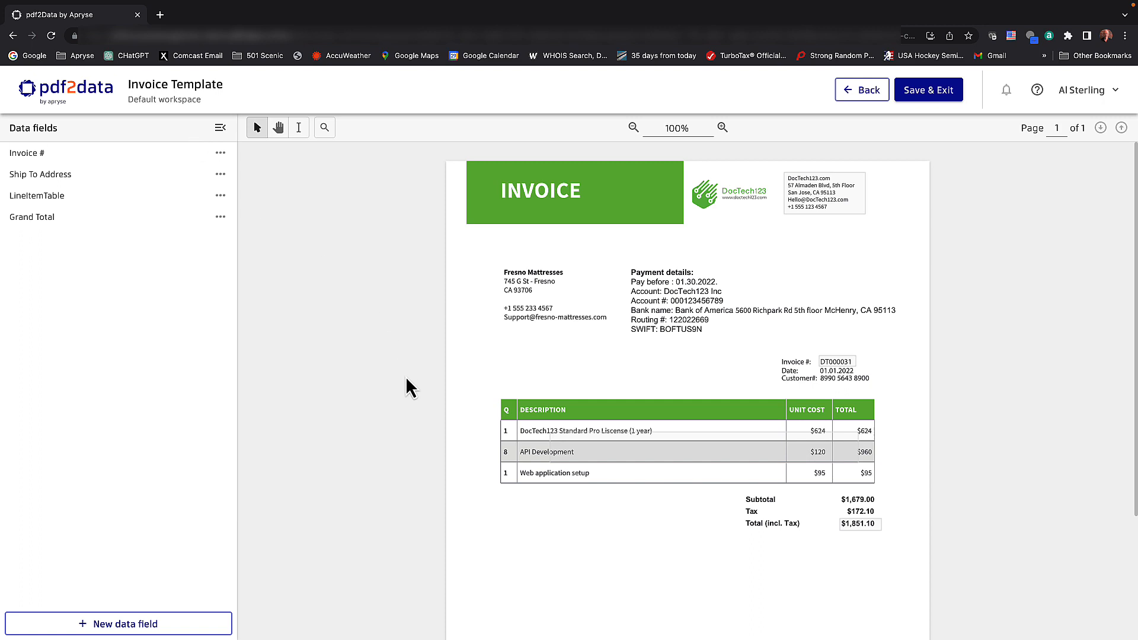
Draw a new data field about 142 by 135 around the QR code at the foot of the invoice and name it "QR Code".
{"action": "scroll", "coordinate": [405, 376], "scroll_direction": "down", "scroll_amount": 3}
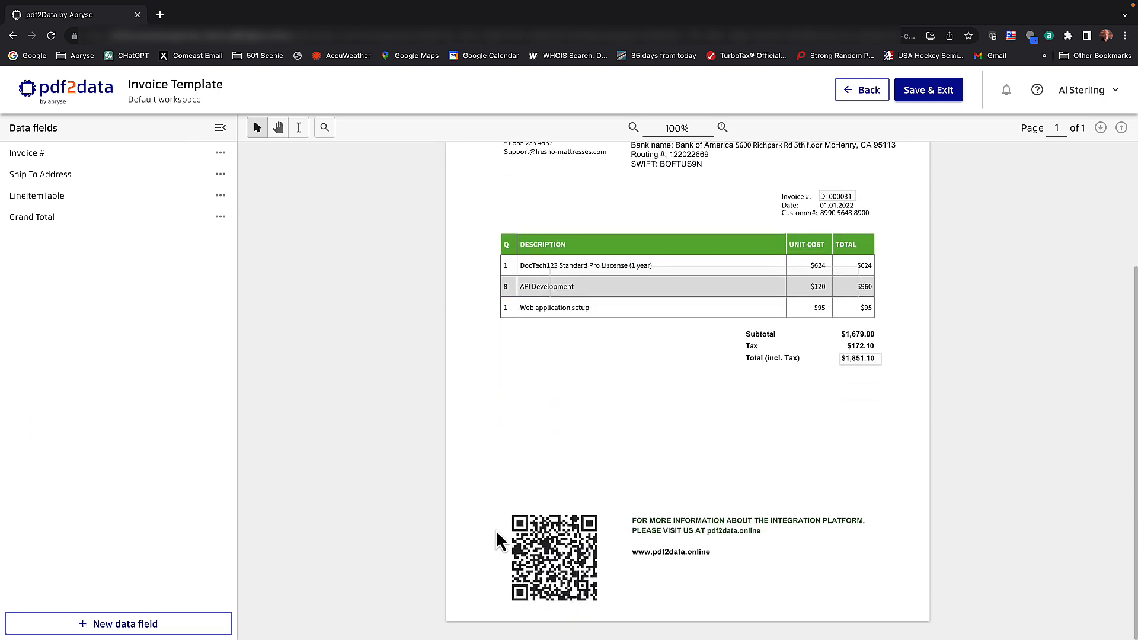
{"action": "left_click", "coordinate": [138, 627]}
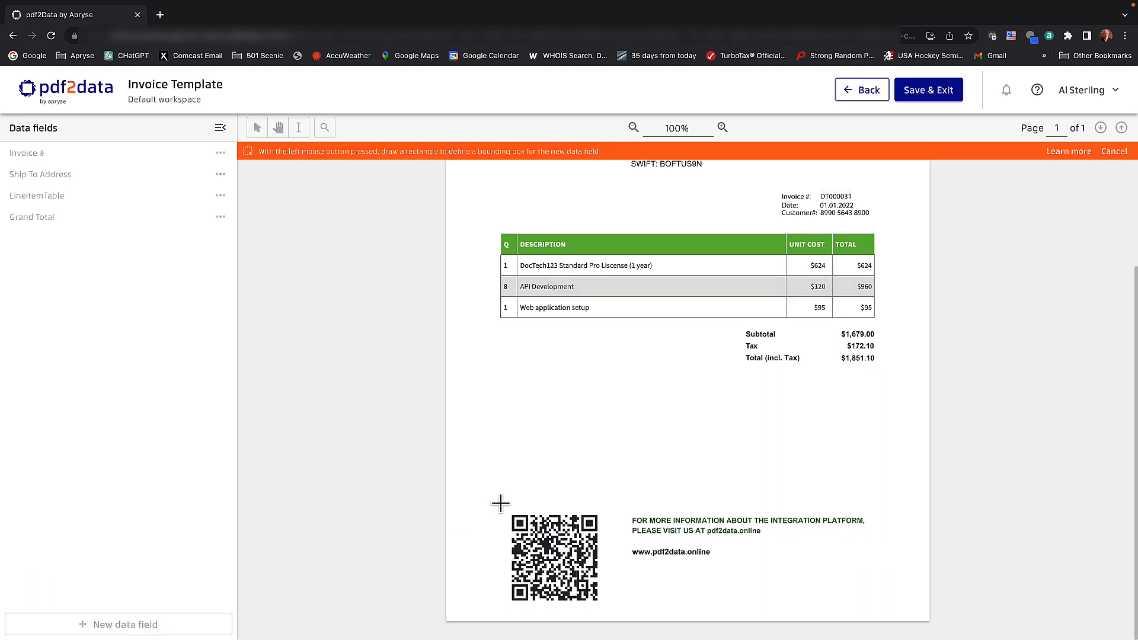
{"action": "left_click_drag", "start_coordinate": [502, 505], "coordinate": [612, 609]}
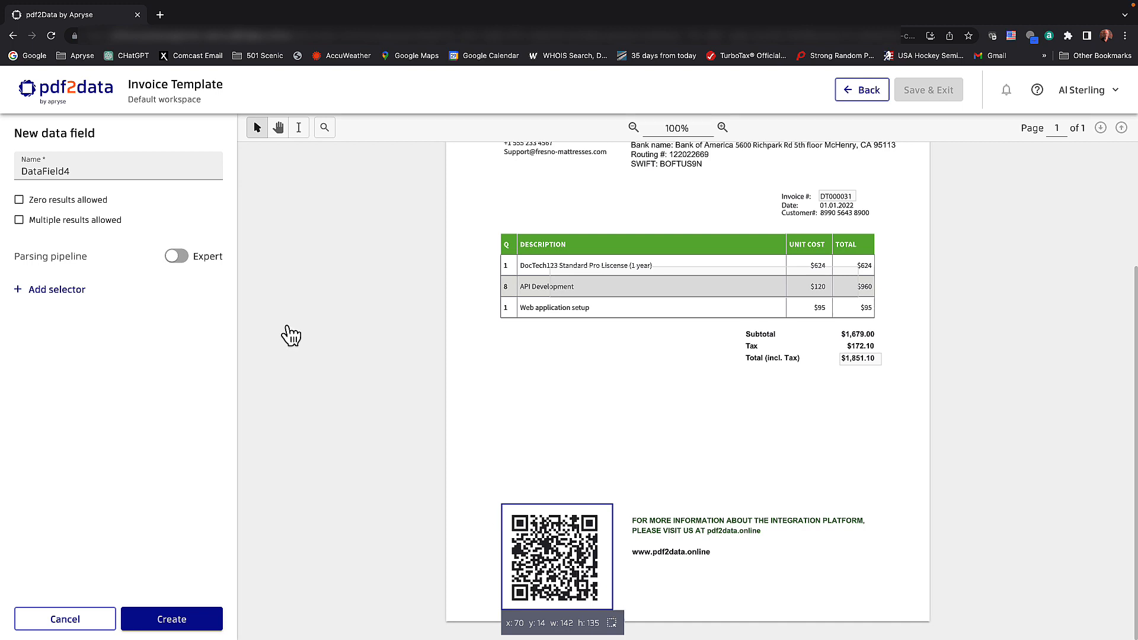
{"action": "double_click", "coordinate": [47, 172]}
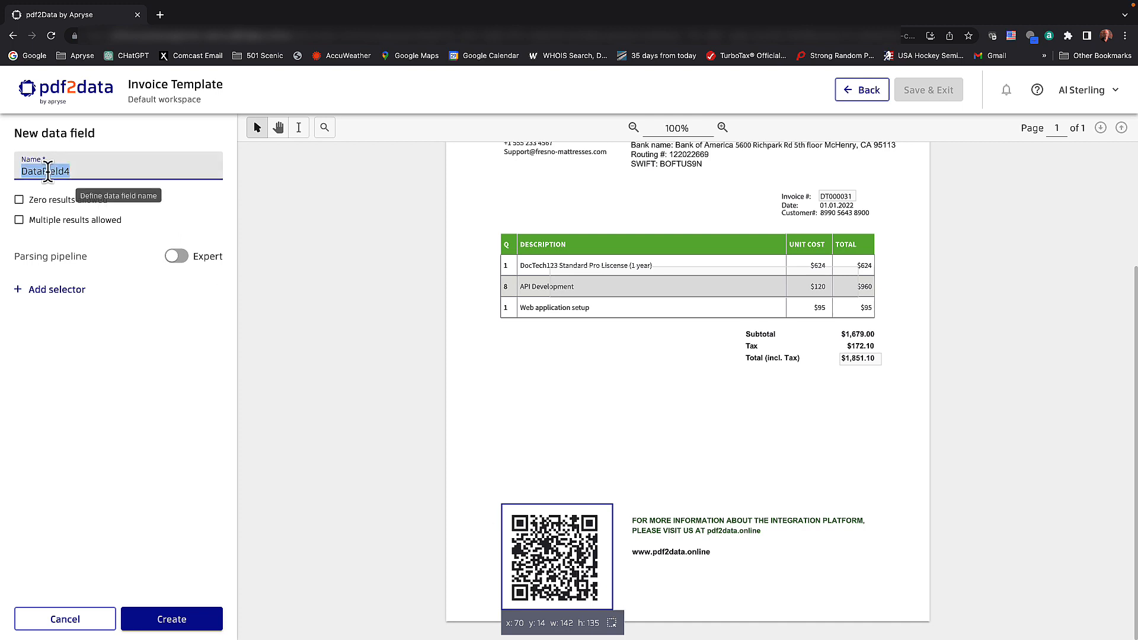
{"action": "type", "text": "QR Code"}
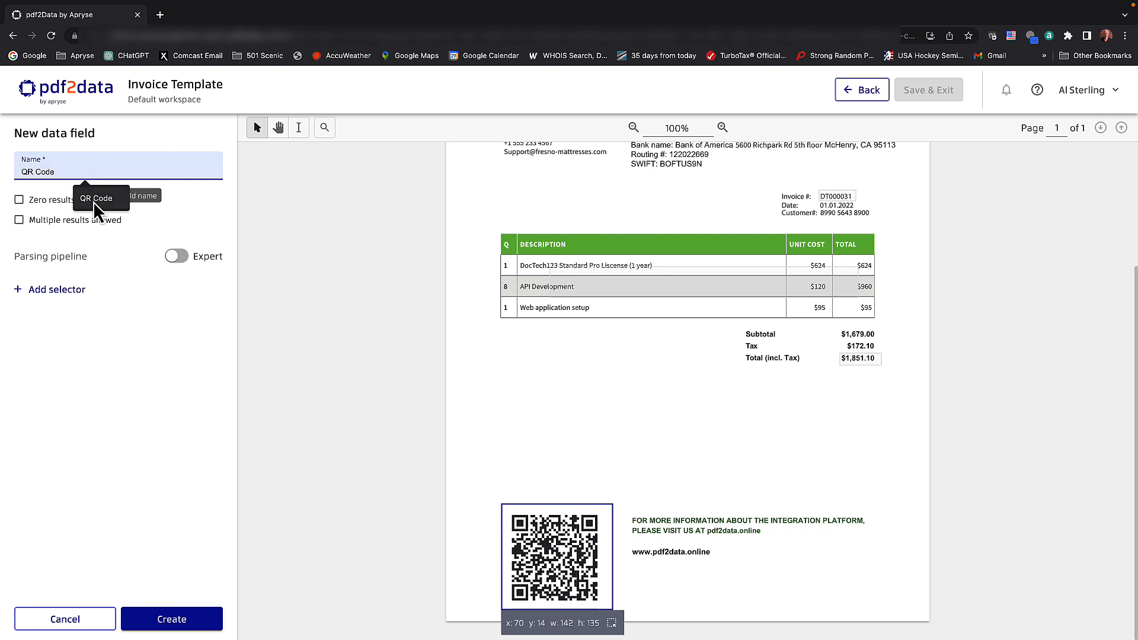
{"action": "left_click", "coordinate": [94, 201]}
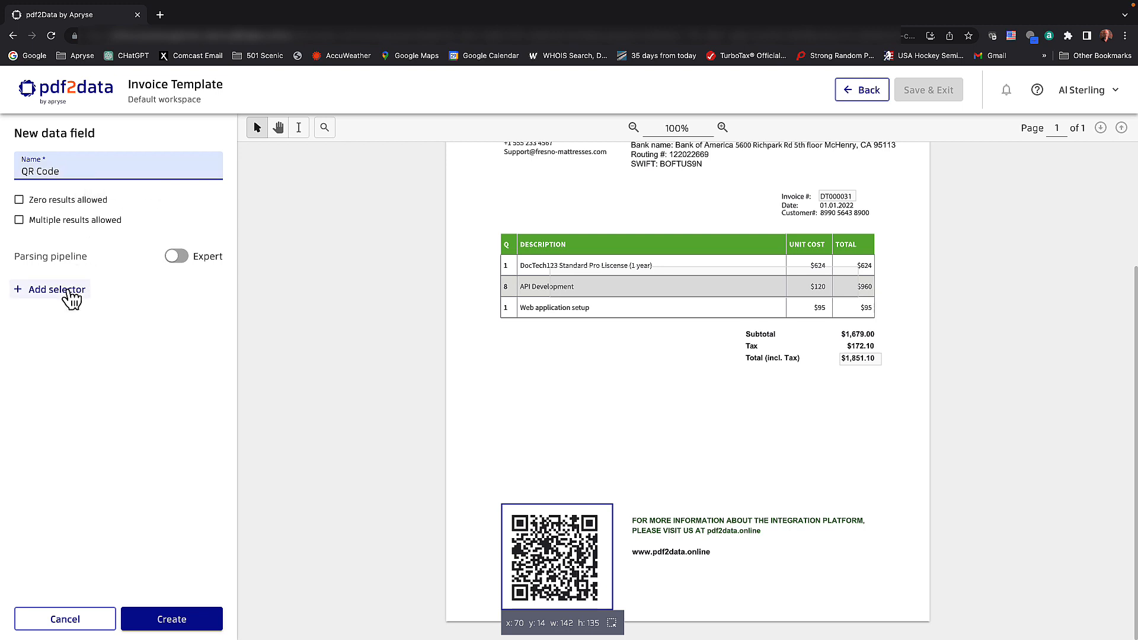
Add a Barcode selector with the QR format to the QR Code field, create the field and return to the field list.
{"action": "left_click", "coordinate": [70, 292]}
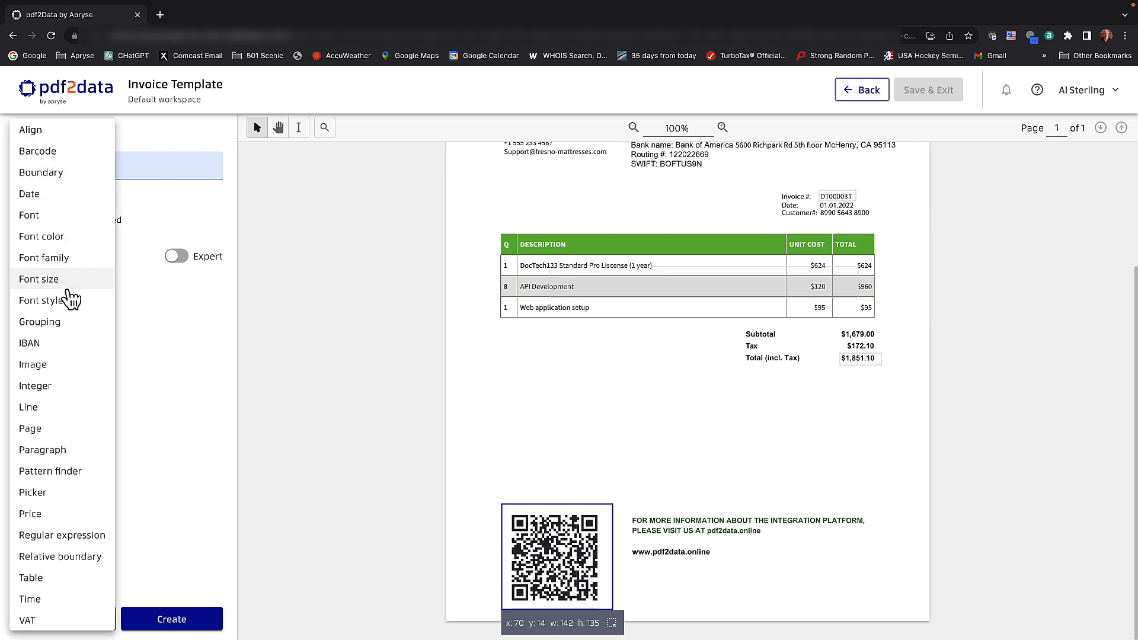
{"action": "left_click", "coordinate": [34, 153]}
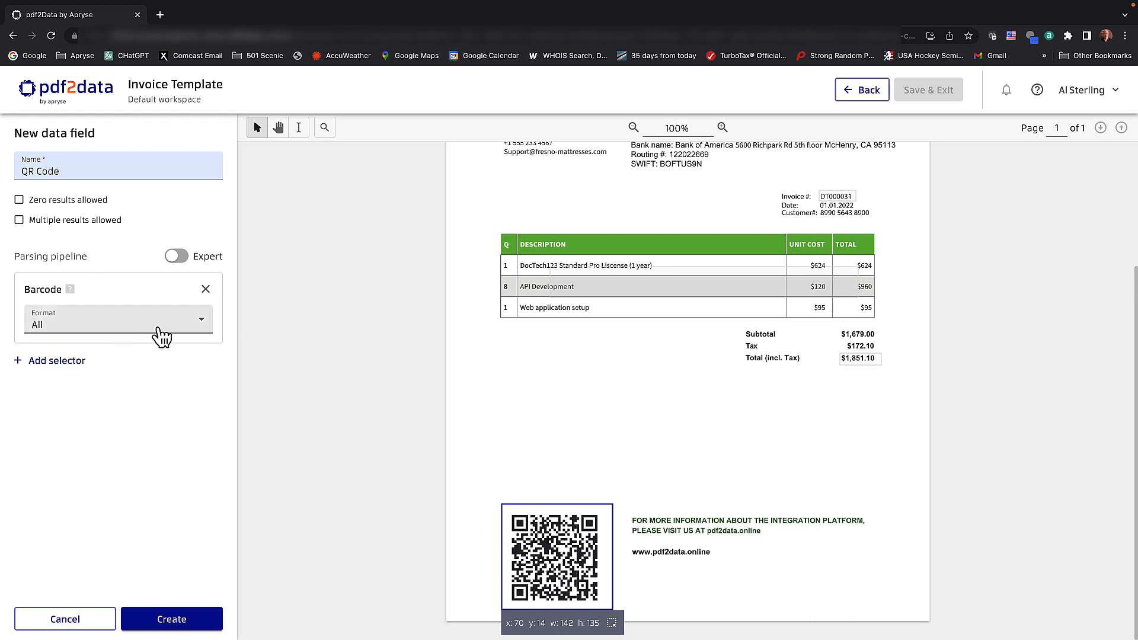
{"action": "left_click", "coordinate": [203, 326]}
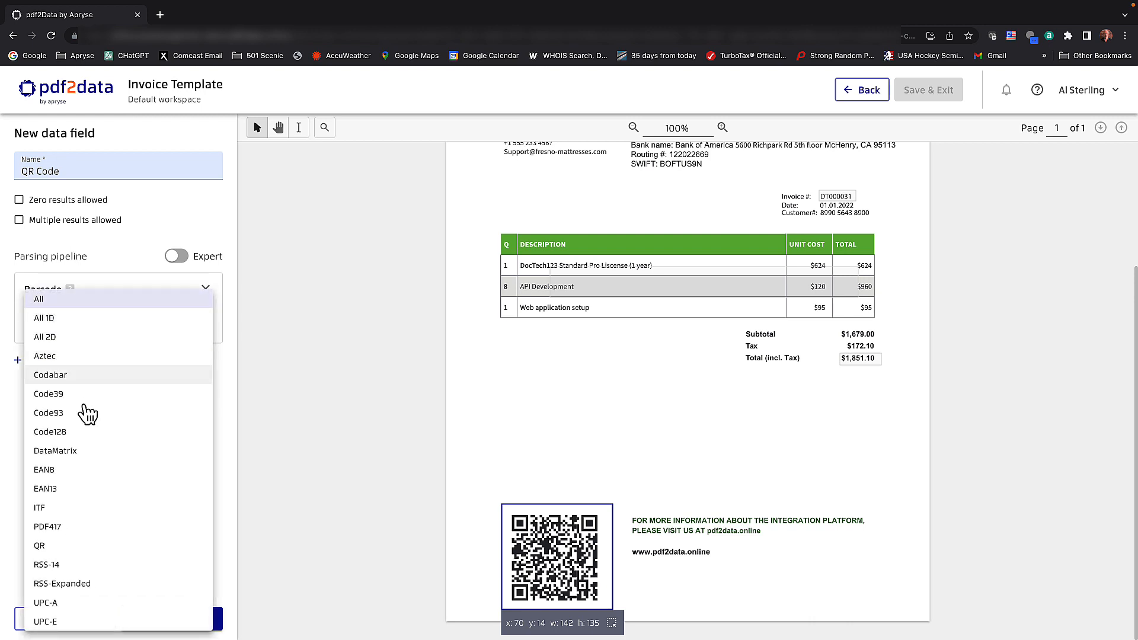
{"action": "left_click", "coordinate": [37, 549]}
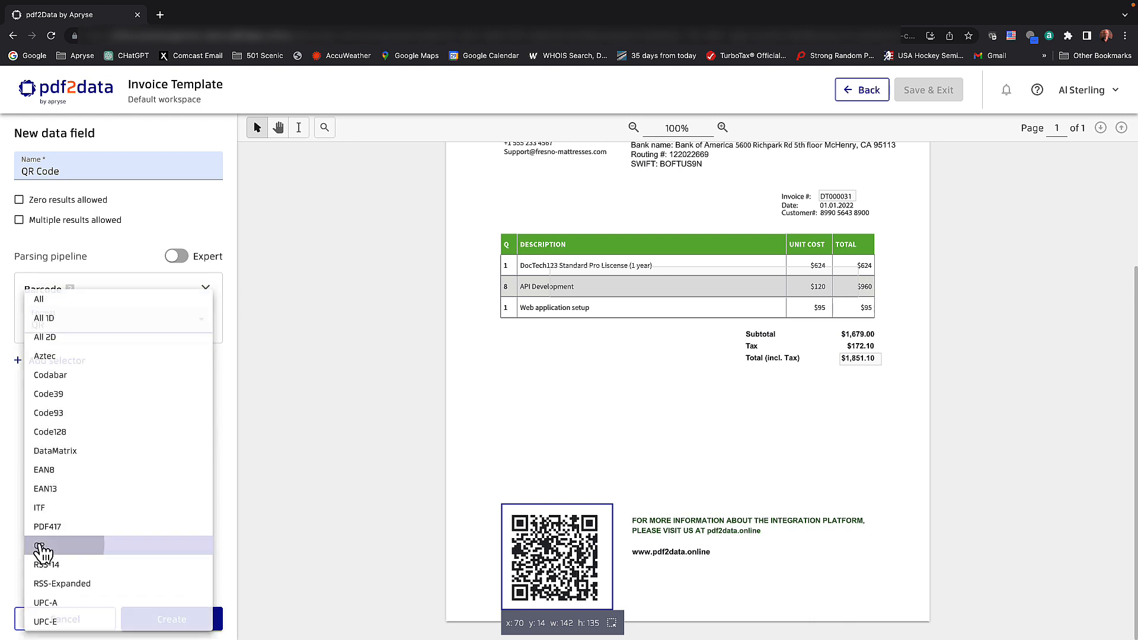
{"action": "left_click", "coordinate": [170, 621]}
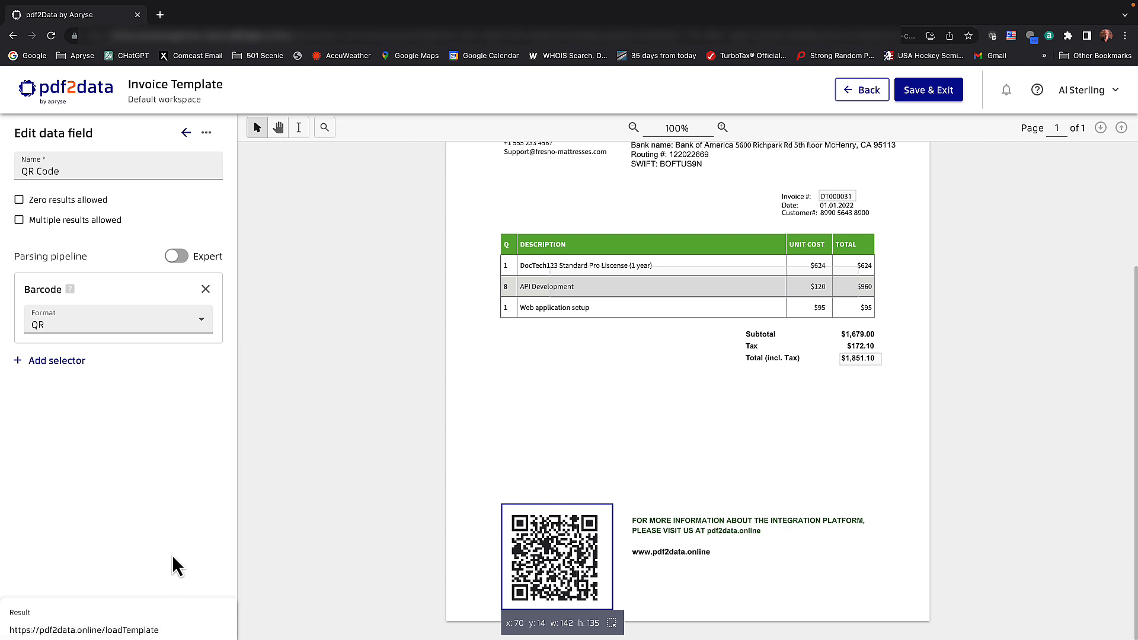
{"action": "left_click", "coordinate": [185, 134]}
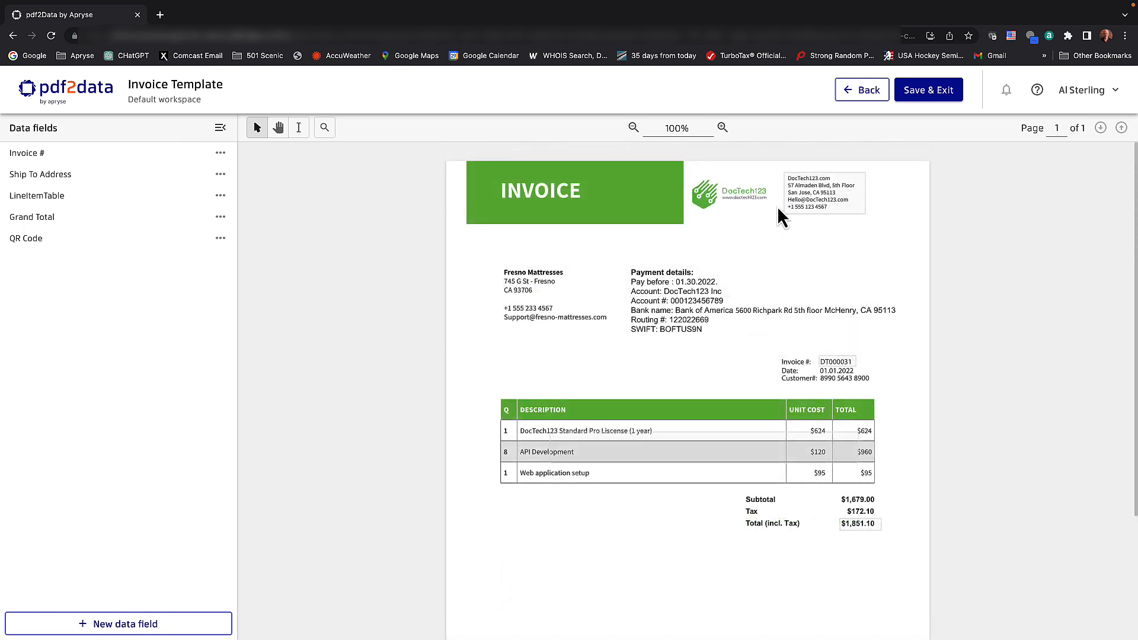
Save and exit the template editor, then save a new template version with the comment "Version #1 from scratch".
{"action": "left_click", "coordinate": [920, 91]}
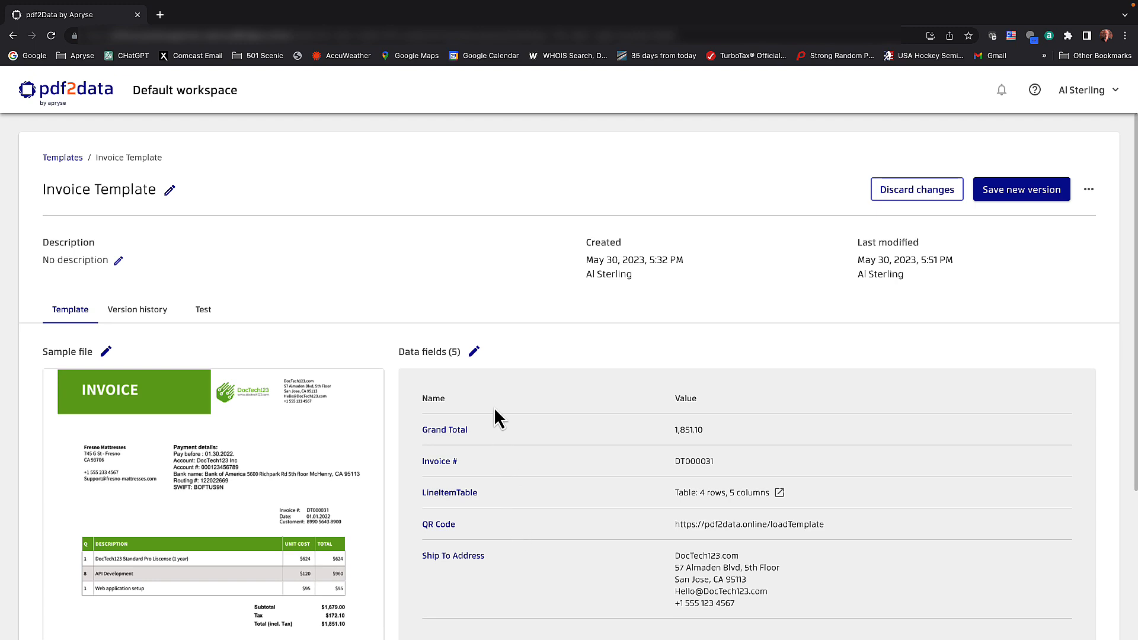
{"action": "left_click", "coordinate": [1006, 196]}
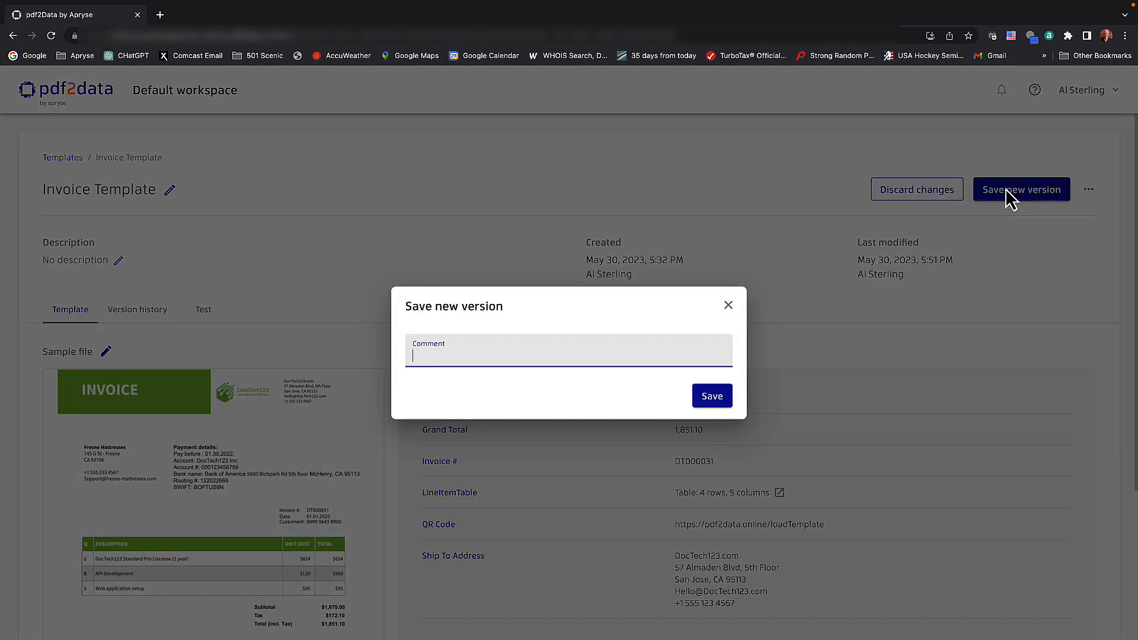
{"action": "type", "text": "Version #1 from scratrch"}
{"action": "key", "text": "BackSpace"}
{"action": "key", "text": "BackSpace"}
{"action": "key", "text": "BackSpace"}
{"action": "type", "text": "ch"}
{"action": "left_click", "coordinate": [722, 394]}
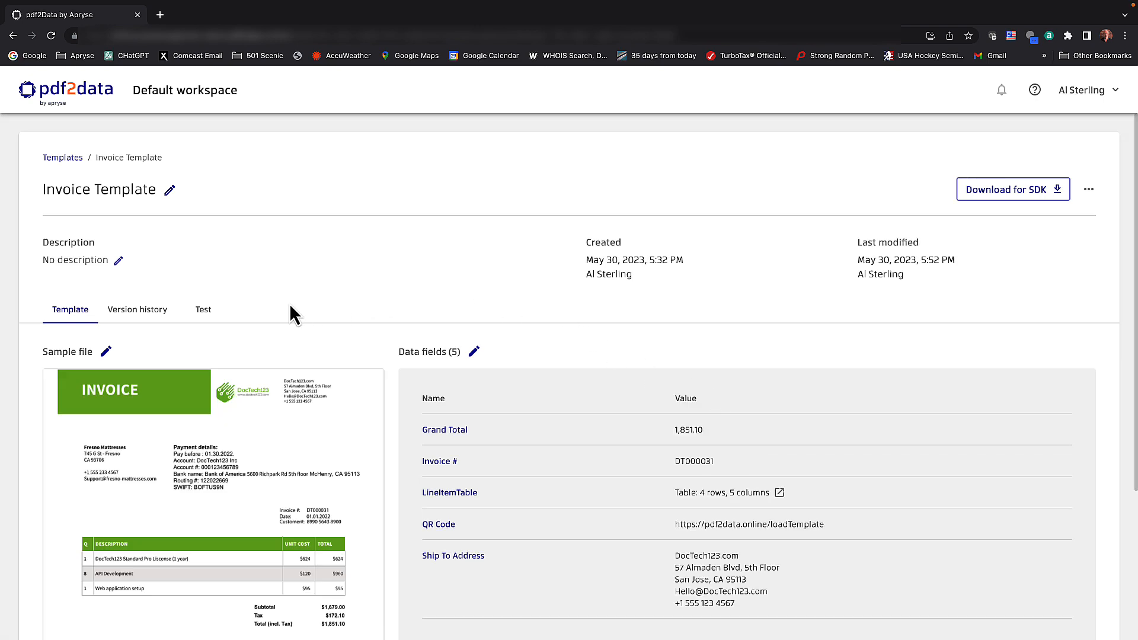
Test the invoice template on the sample reference invoice PDF from the Downloads folder.
{"action": "left_click", "coordinate": [207, 313]}
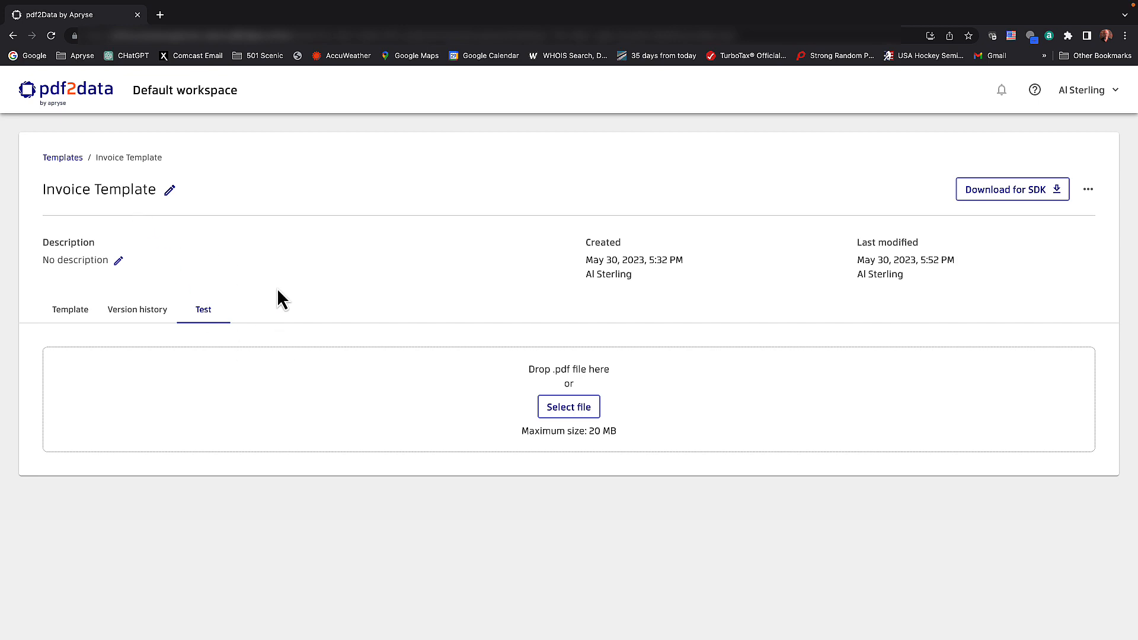
{"action": "left_click", "coordinate": [563, 410]}
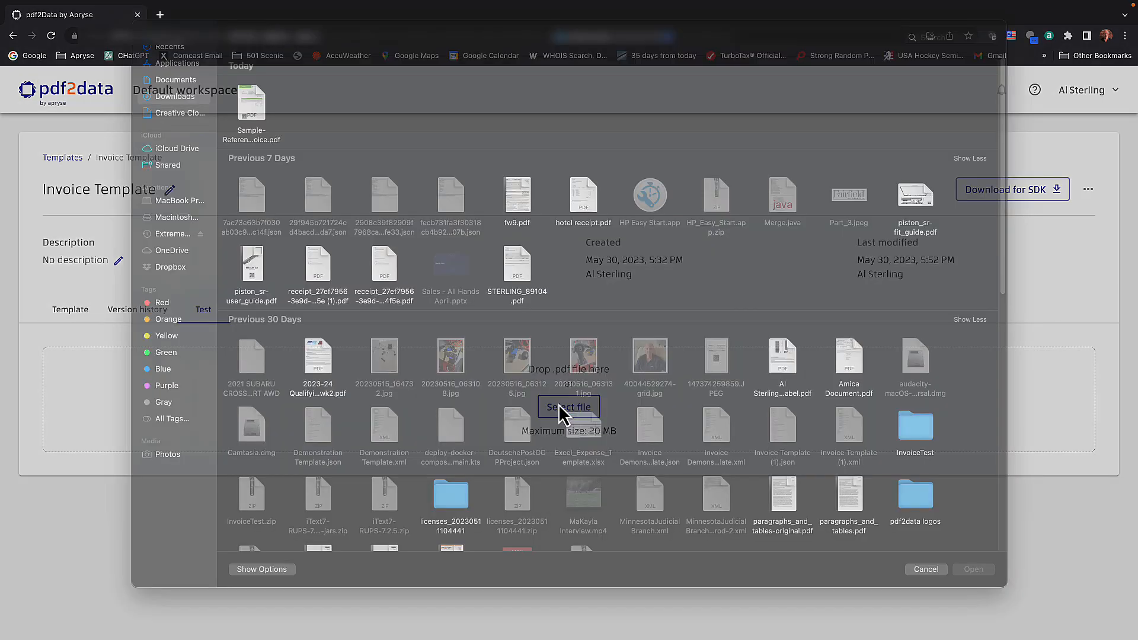
{"action": "left_click", "coordinate": [248, 124]}
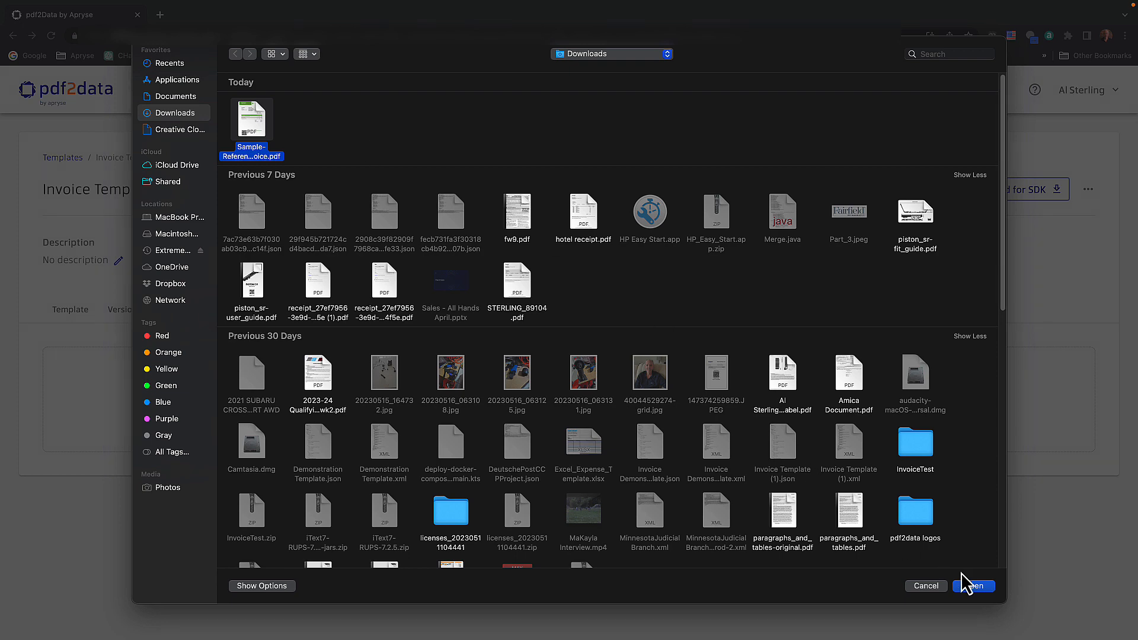
{"action": "left_click", "coordinate": [976, 586]}
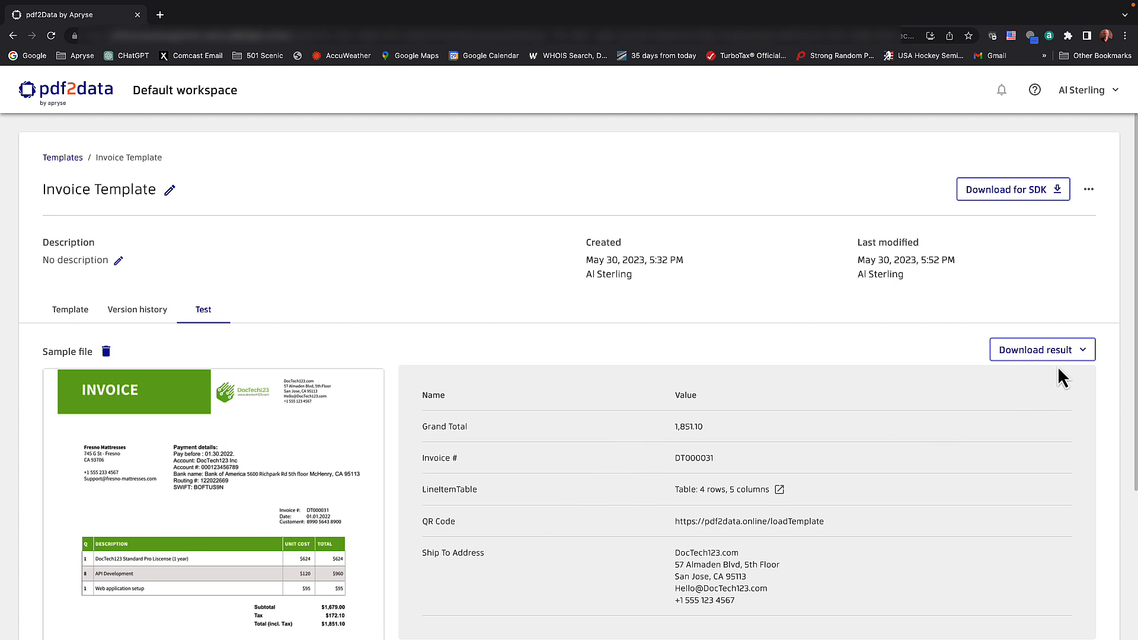
Download the test result as JSON without metadata and open the downloaded file in Visual Studio Code.
{"action": "left_click", "coordinate": [1088, 356]}
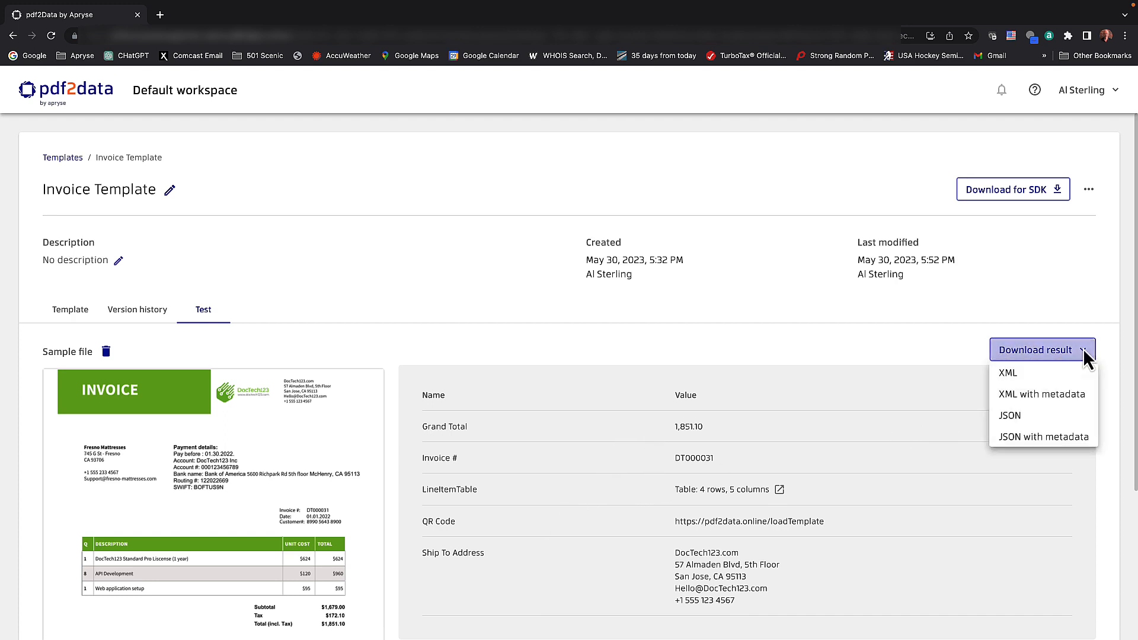
{"action": "left_click", "coordinate": [1010, 416]}
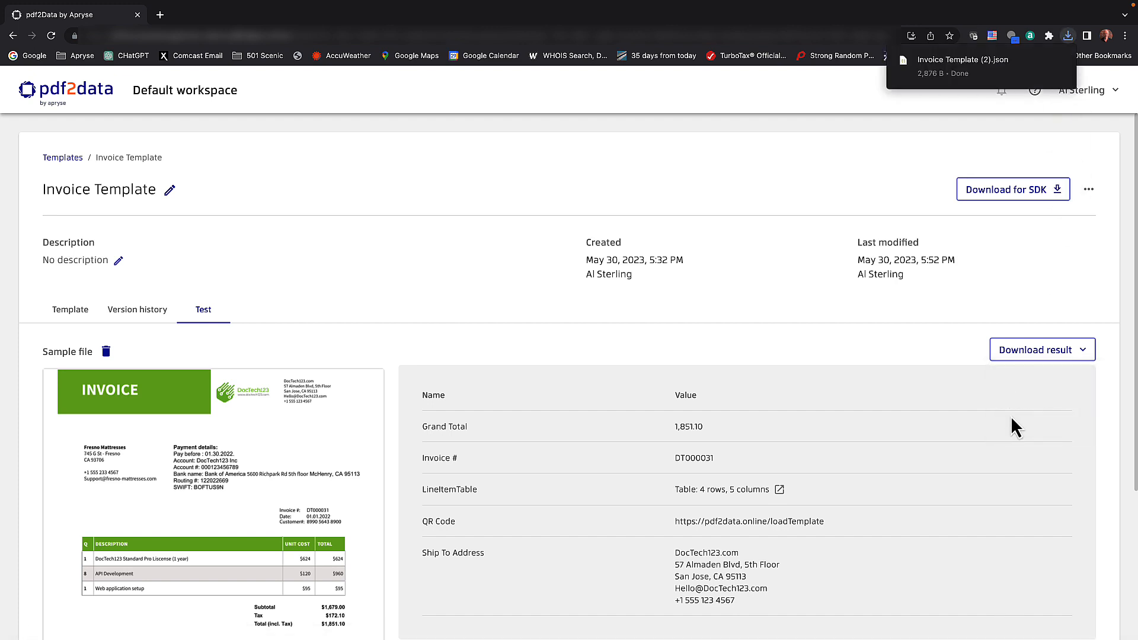
{"action": "left_click", "coordinate": [945, 67]}
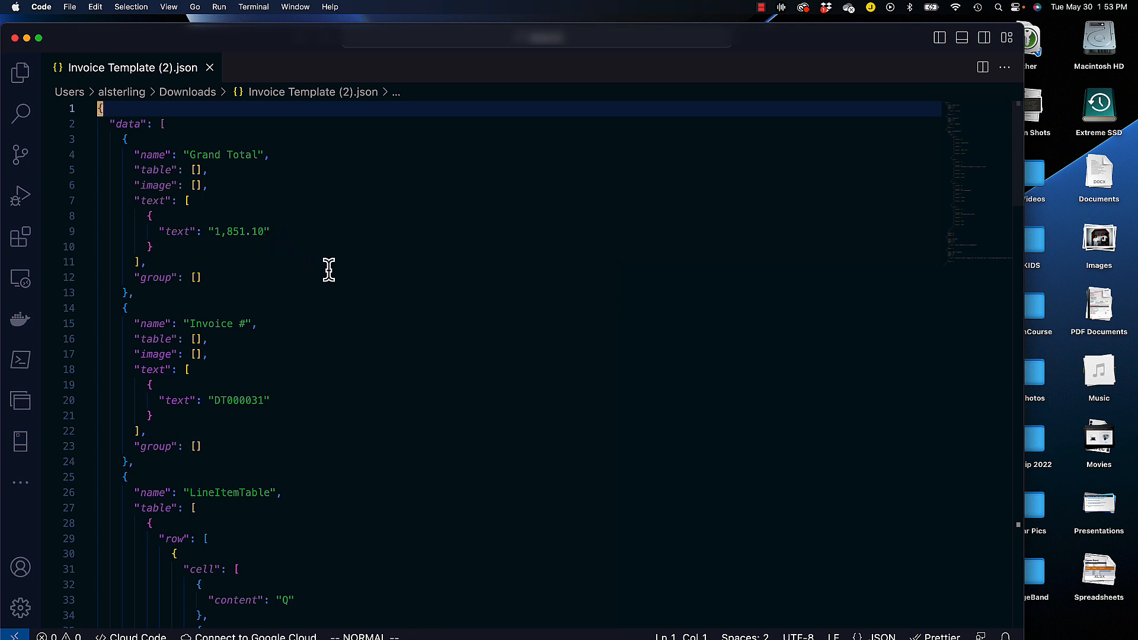
Examine the extracted invoice number, line item table, QR code and ship-to address entries in the JSON file through to its end.
{"action": "scroll", "coordinate": [328, 270], "scroll_direction": "down", "scroll_amount": 4}
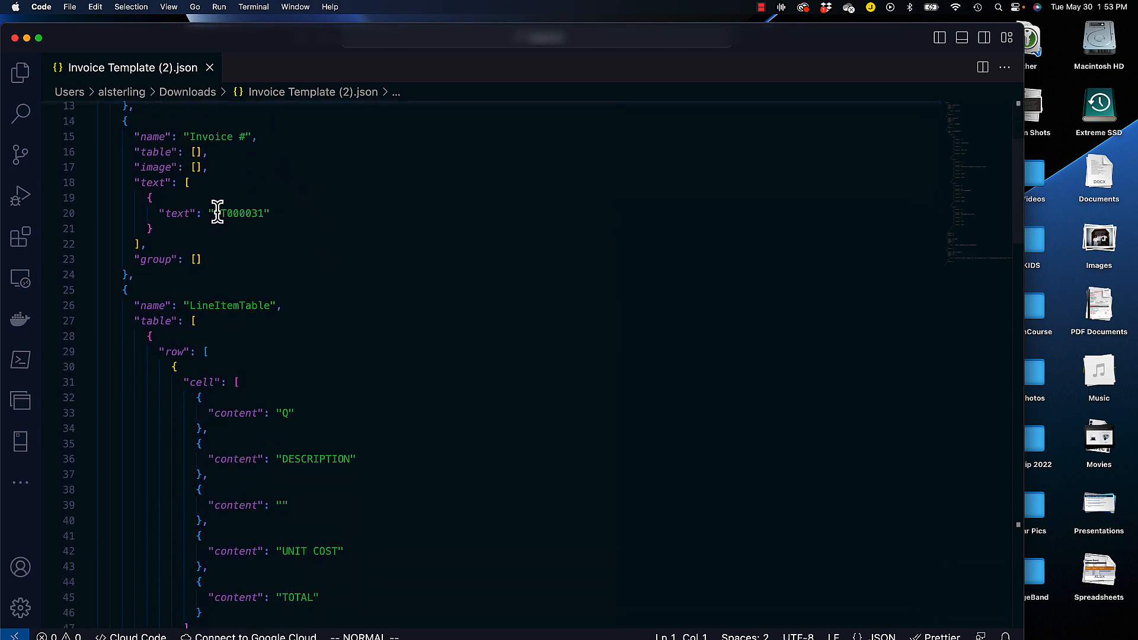
{"action": "left_click_drag", "start_coordinate": [214, 214], "coordinate": [263, 214]}
{"action": "scroll", "coordinate": [385, 316], "scroll_direction": "down", "scroll_amount": 1}
{"action": "scroll", "coordinate": [385, 316], "scroll_direction": "down", "scroll_amount": 5}
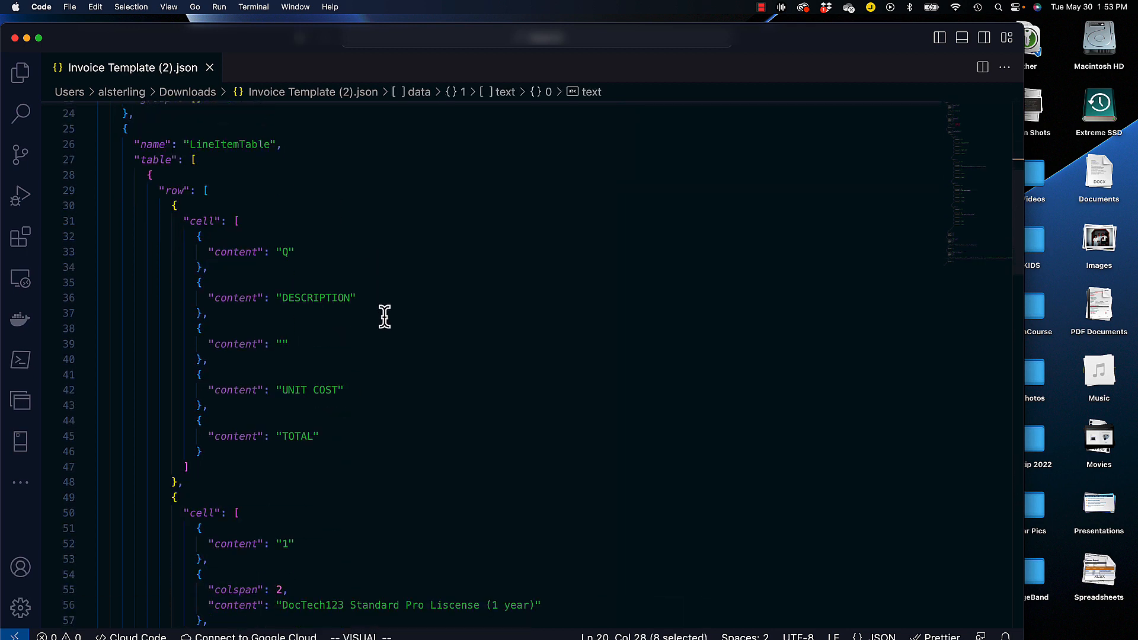
{"action": "scroll", "coordinate": [385, 316], "scroll_direction": "down", "scroll_amount": 2}
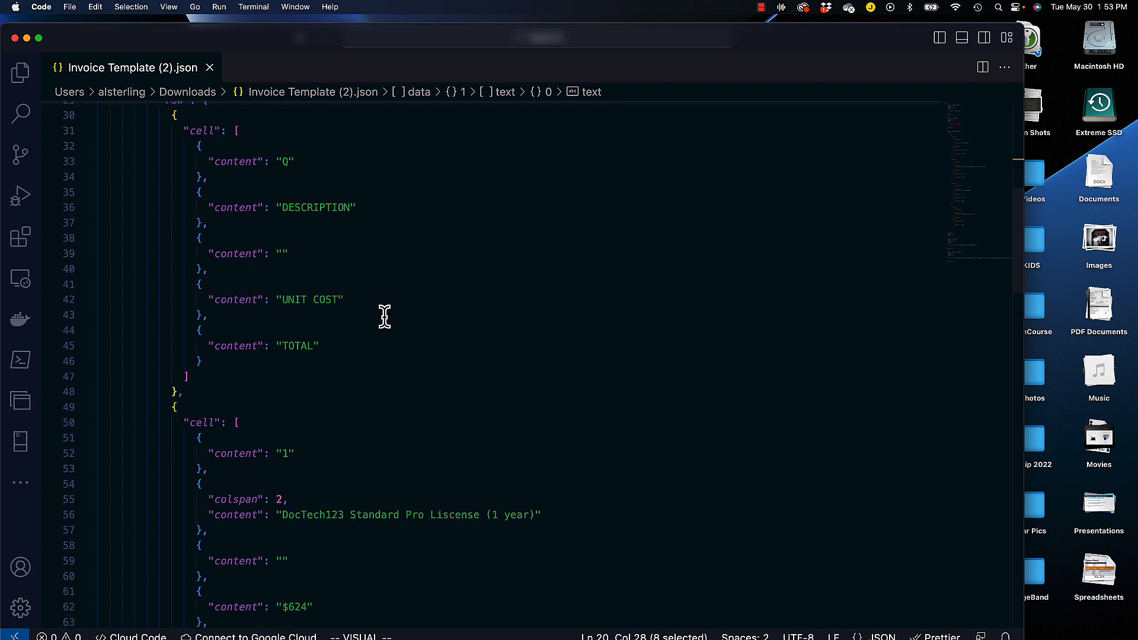
{"action": "scroll", "coordinate": [384, 316], "scroll_direction": "down", "scroll_amount": 4}
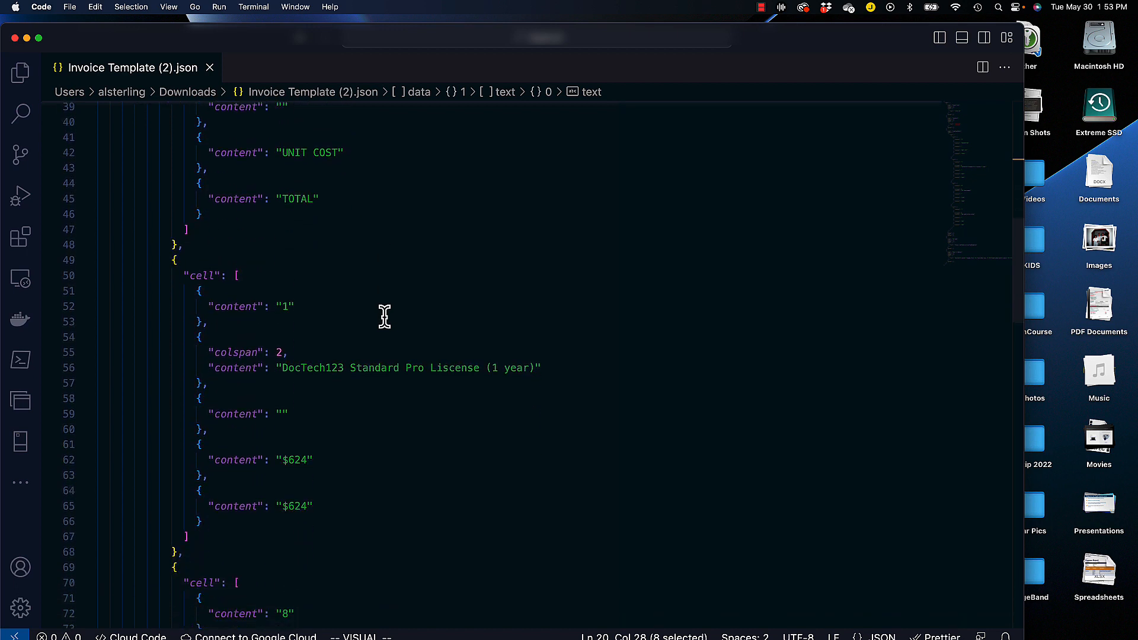
{"action": "scroll", "coordinate": [384, 316], "scroll_direction": "down", "scroll_amount": 4}
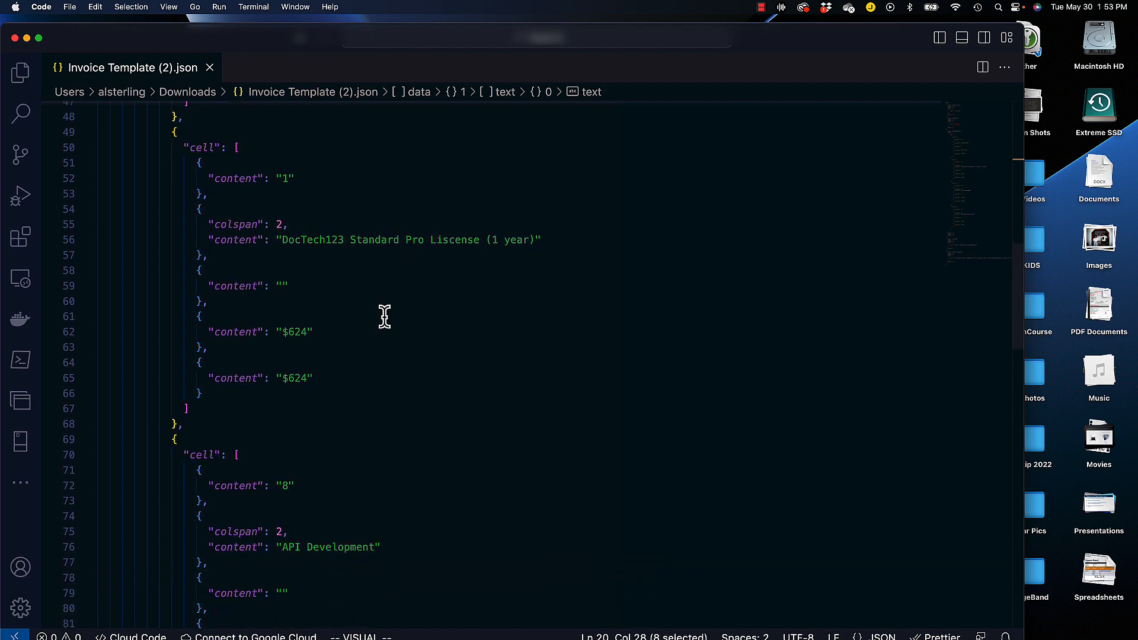
{"action": "scroll", "coordinate": [385, 316], "scroll_direction": "down", "scroll_amount": 8}
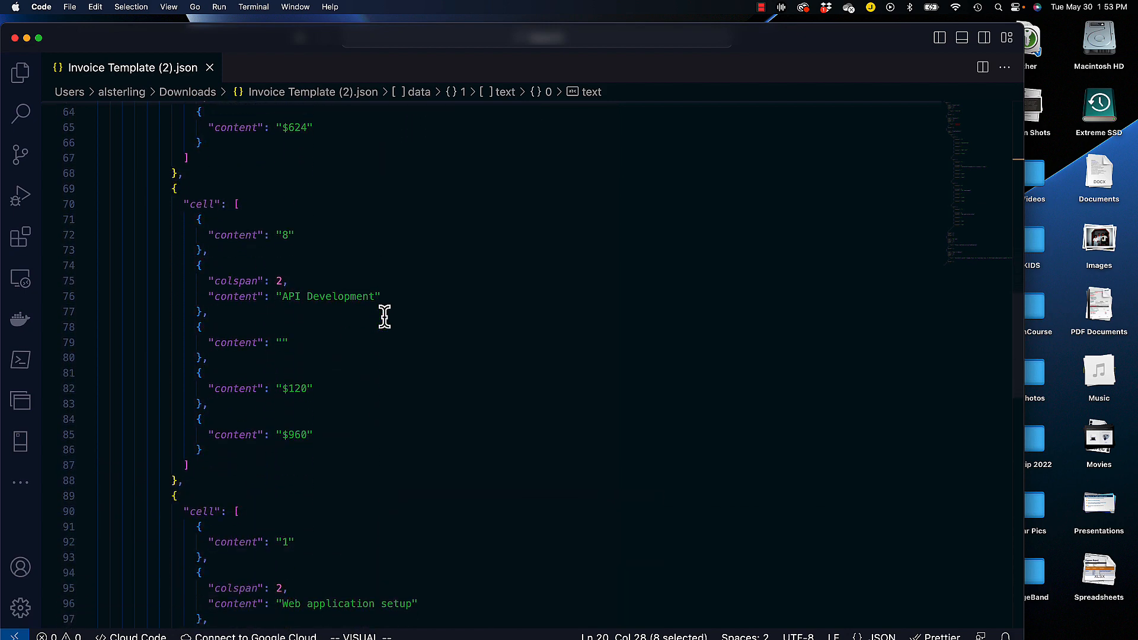
{"action": "scroll", "coordinate": [384, 316], "scroll_direction": "down", "scroll_amount": 8}
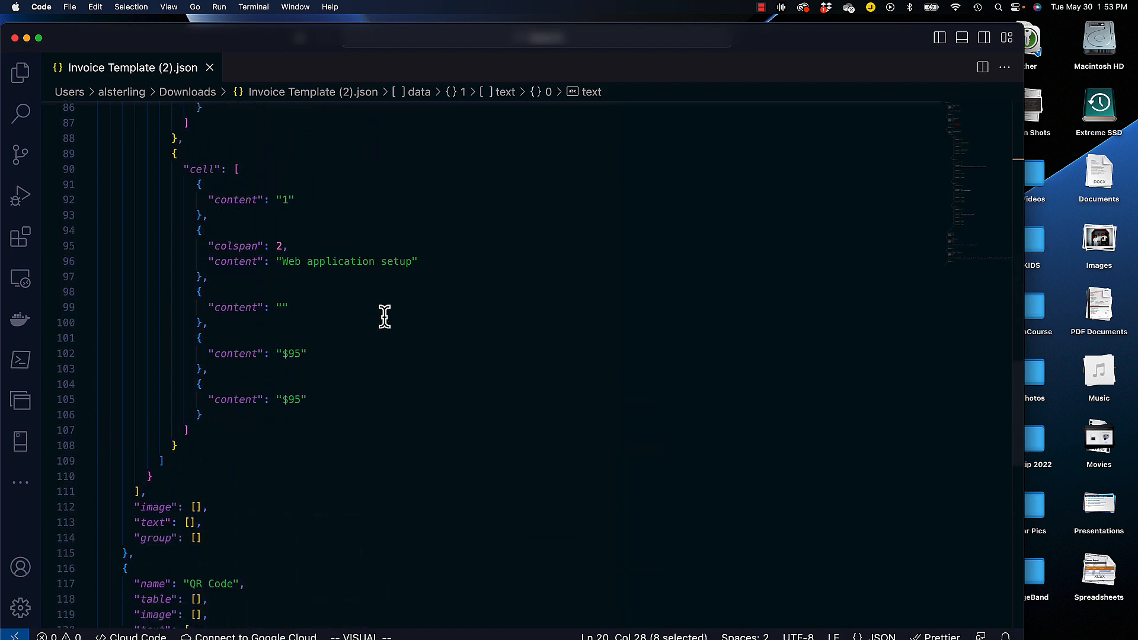
{"action": "scroll", "coordinate": [385, 316], "scroll_direction": "down", "scroll_amount": 5}
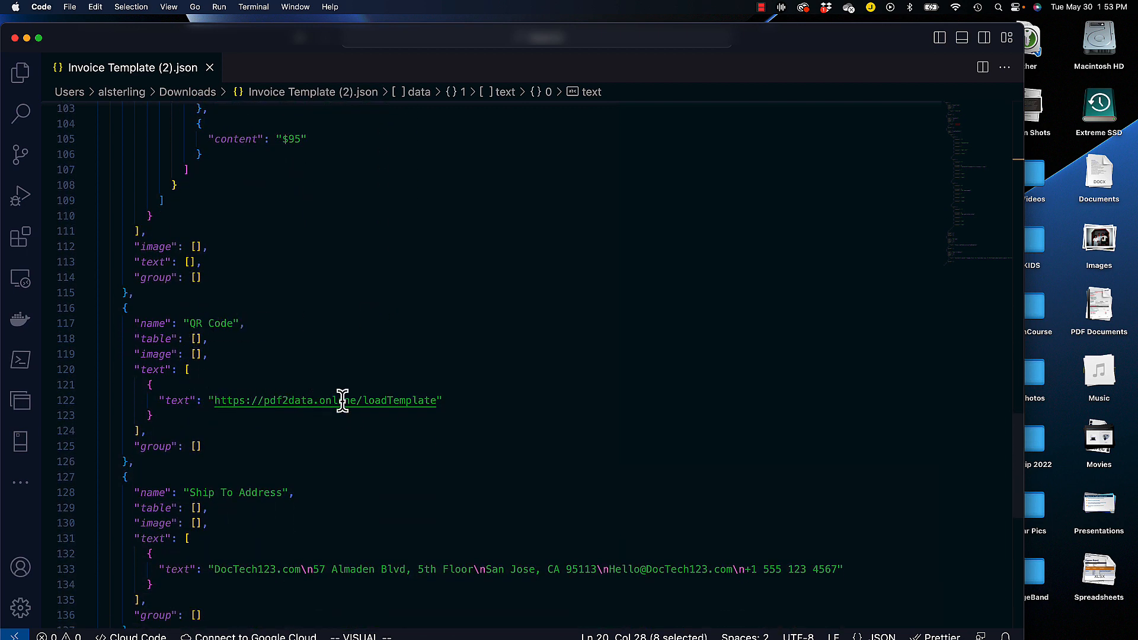
{"action": "scroll", "coordinate": [485, 424], "scroll_direction": "down", "scroll_amount": 4}
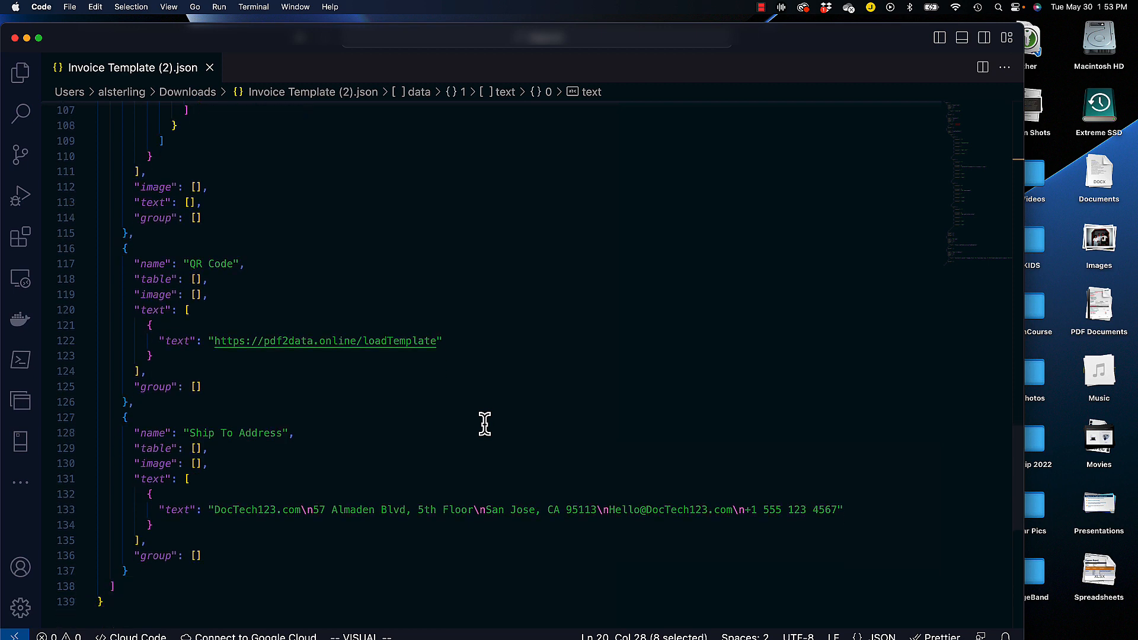